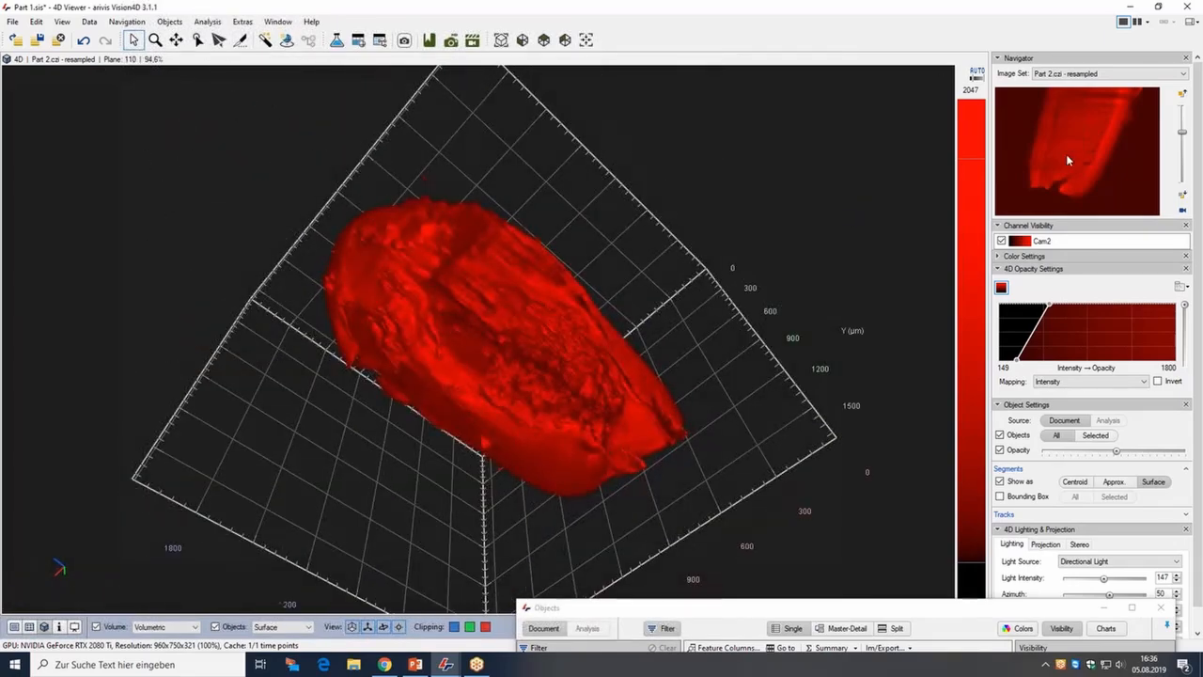
Switch the navigator's image set to Part 1.czi - resampled (default) and rotate the 3D view to inspect the green volume.
click(1061, 75)
click(1060, 94)
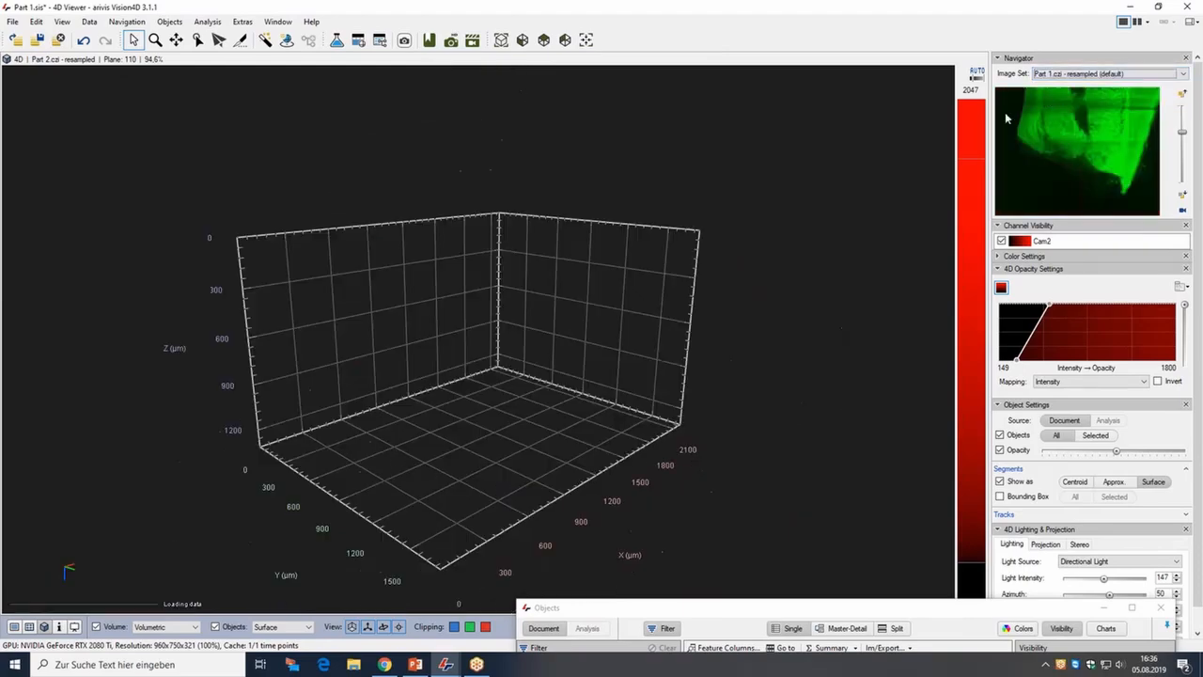
drag(563, 325, 695, 357)
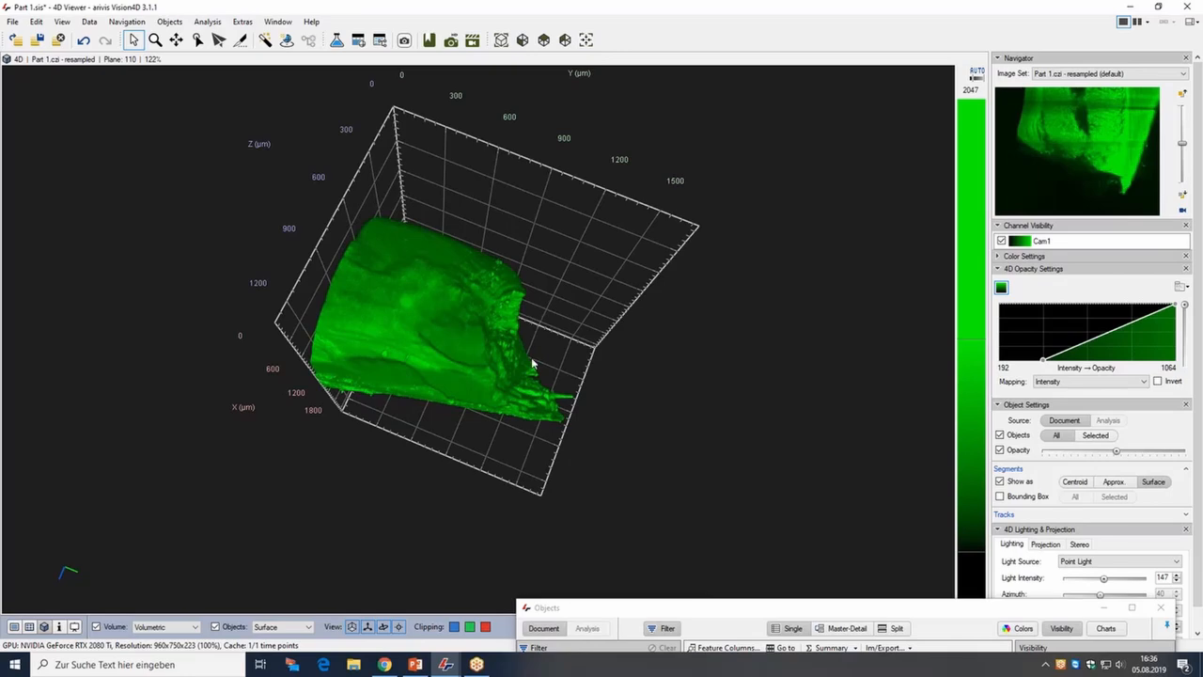
drag(525, 414, 464, 384)
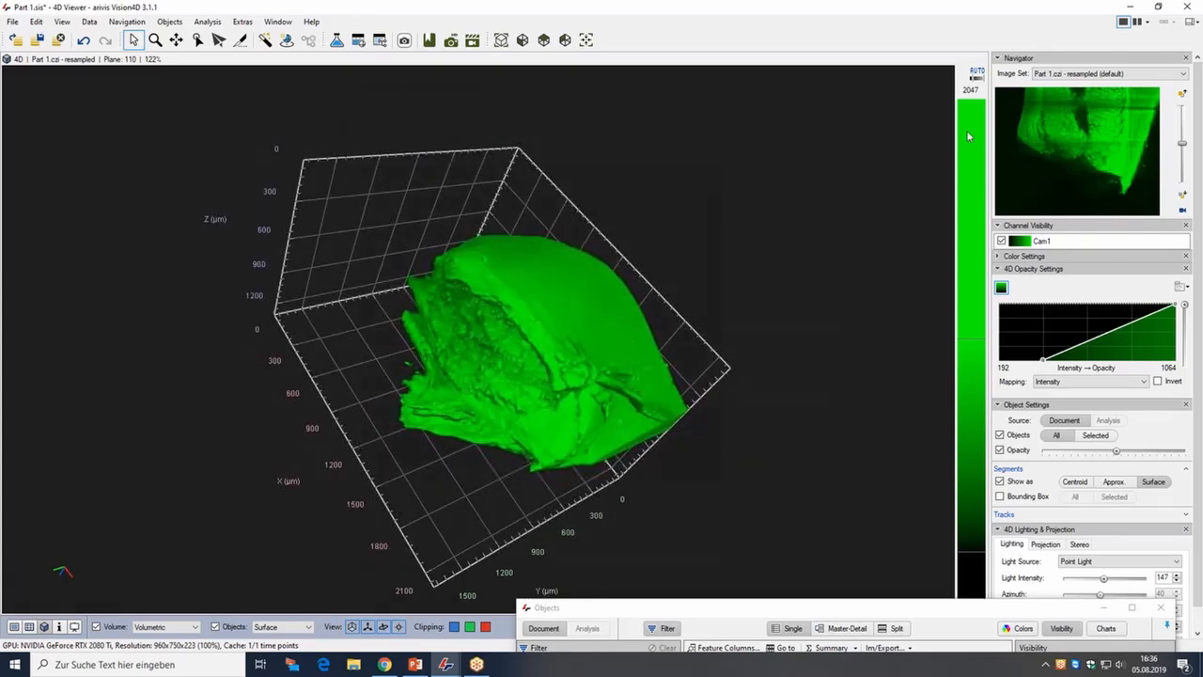
Switch the image set to Part 2.czi - resampled and rotate the 3D view to inspect the red volume.
click(1043, 73)
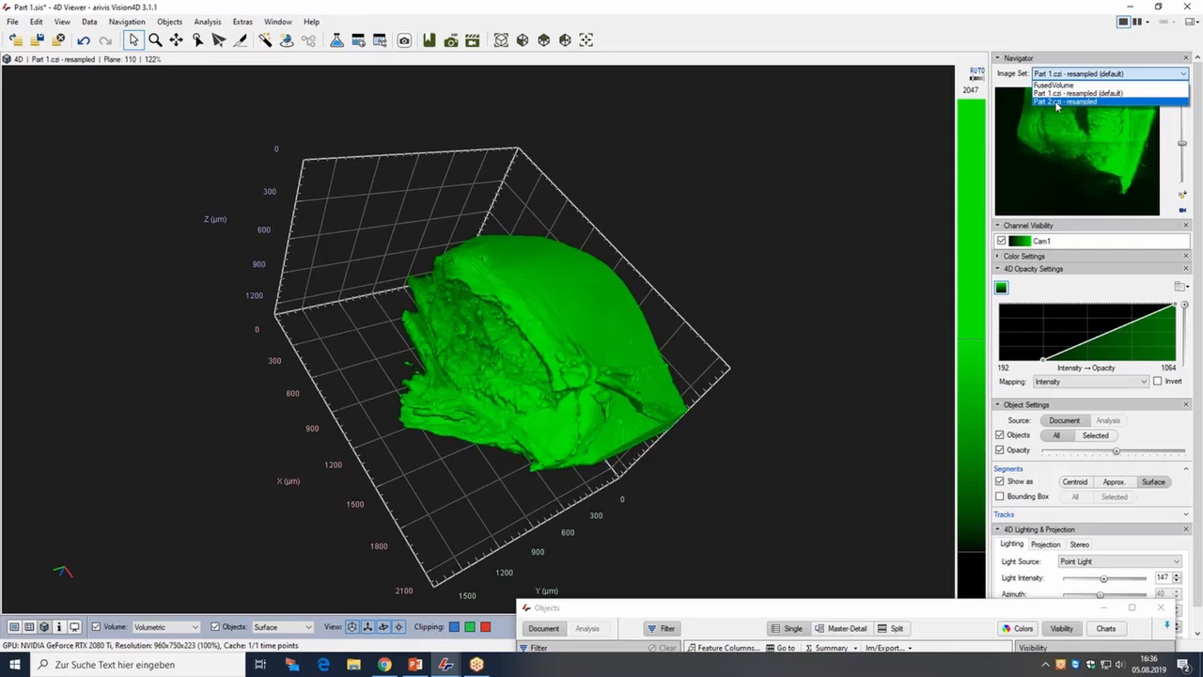
click(1056, 101)
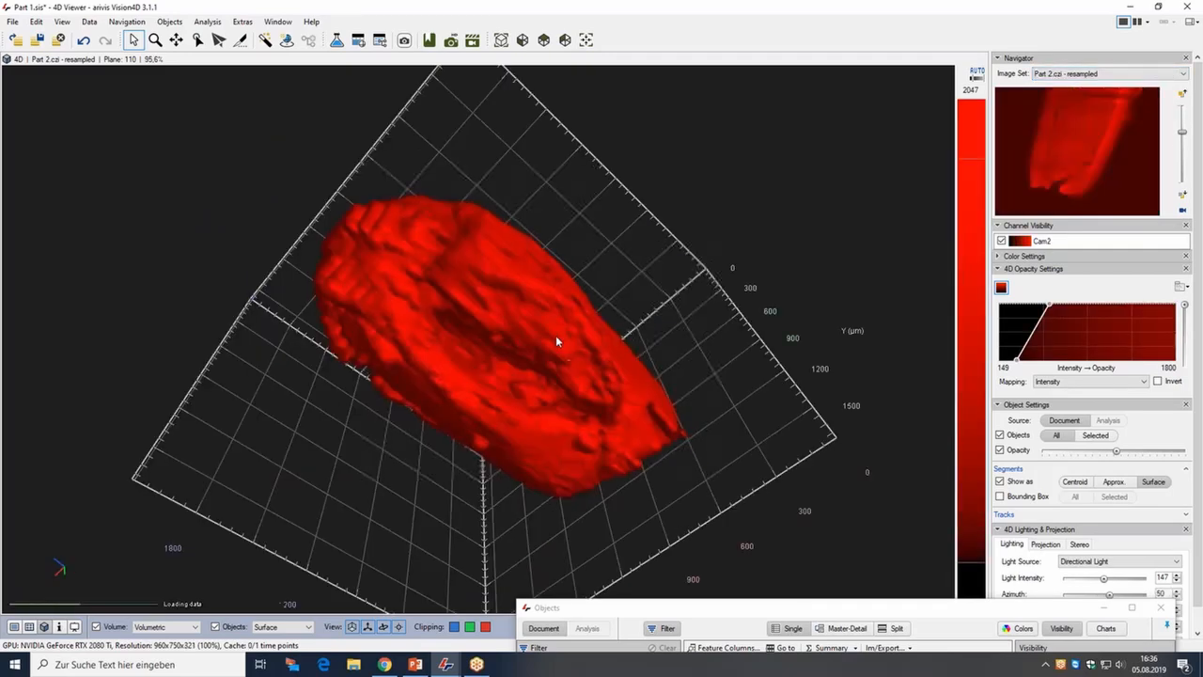
drag(558, 362, 495, 344)
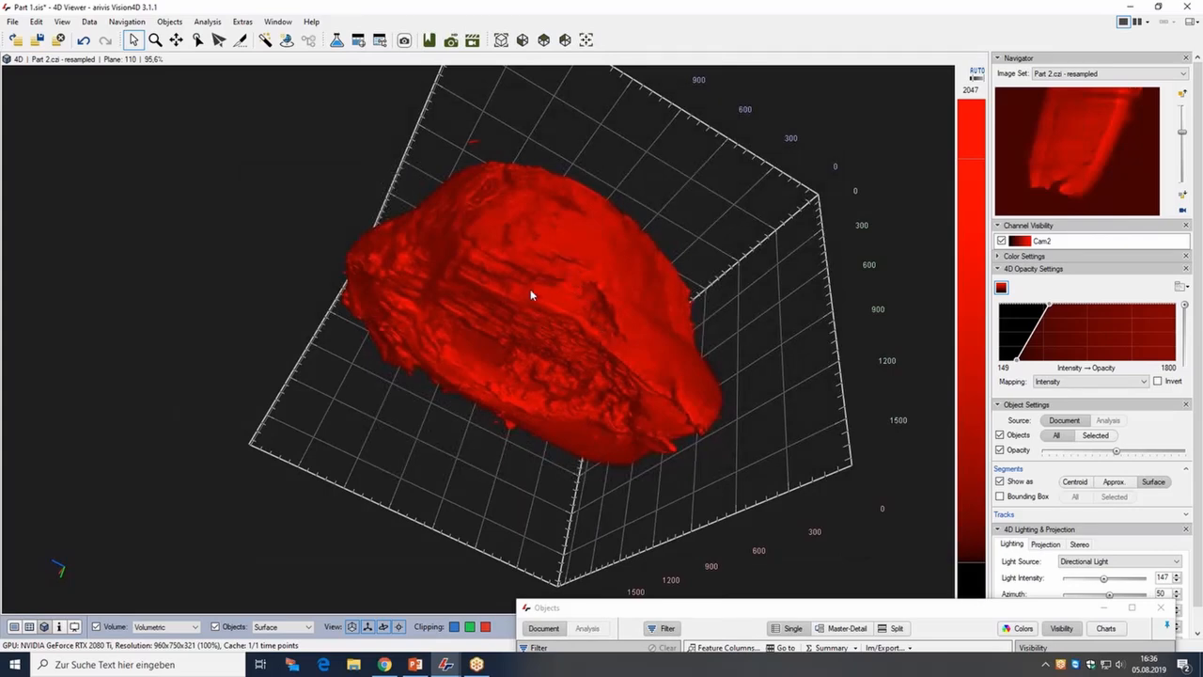
drag(571, 294, 544, 272)
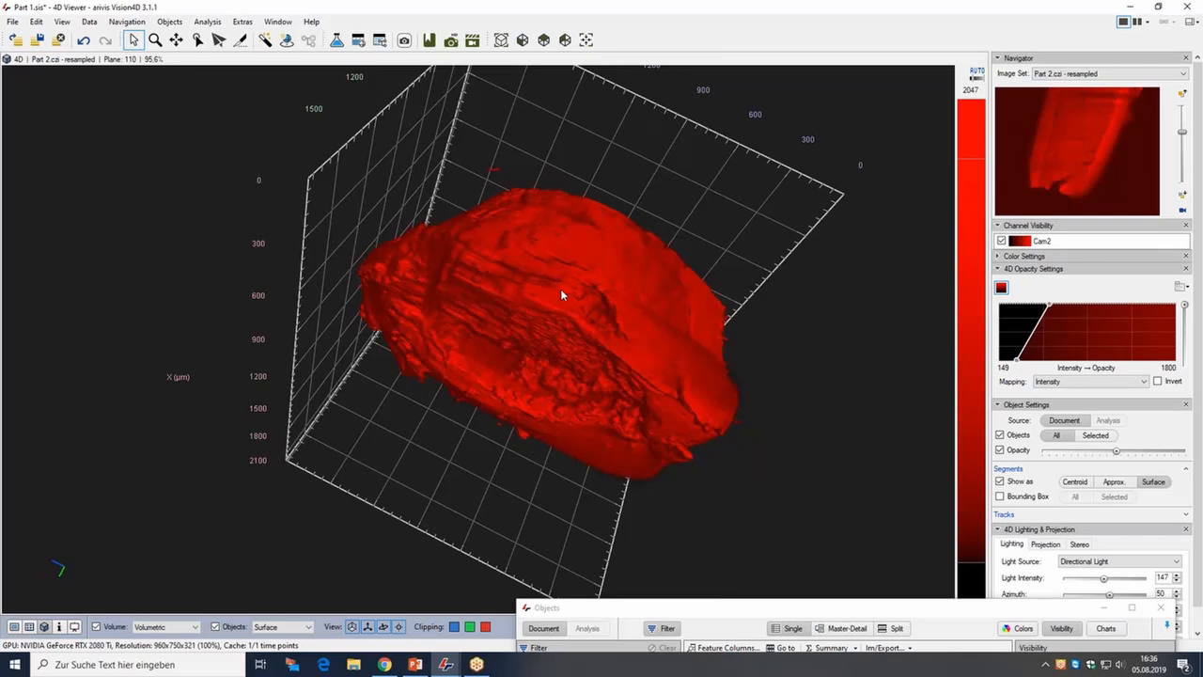
mouse_move(544, 319)
mouse_down()
mouse_move(558, 288)
mouse_move(552, 299)
mouse_up()
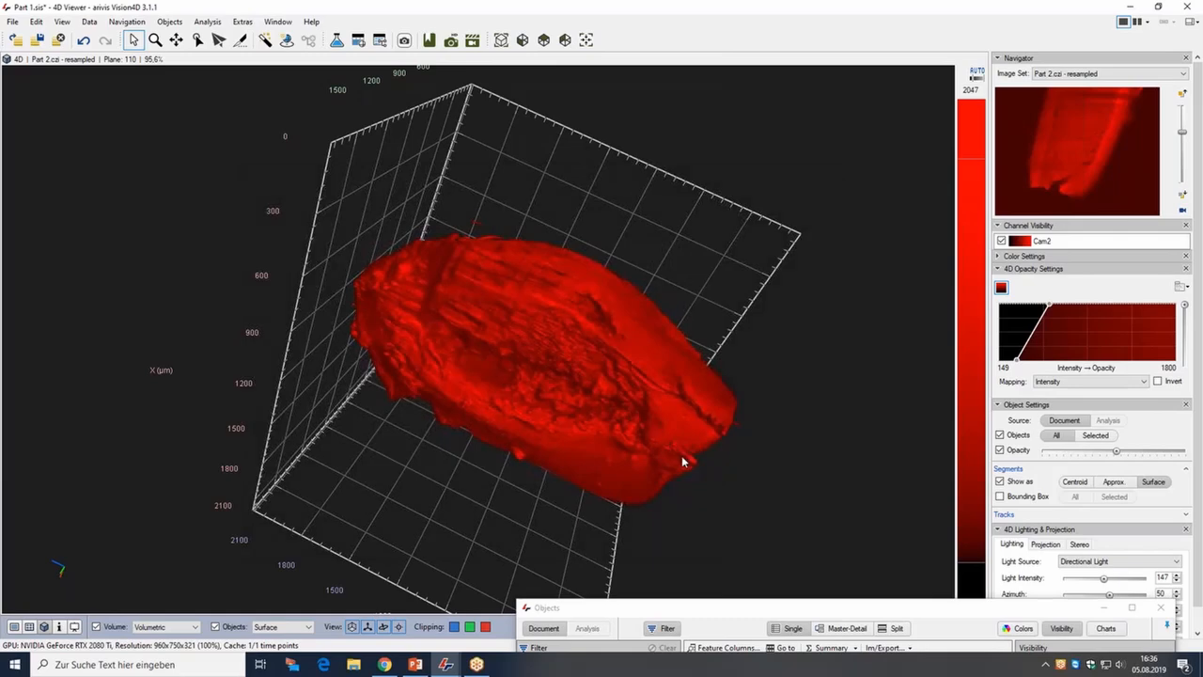
mouse_move(655, 408)
mouse_down()
mouse_move(645, 357)
mouse_move(665, 424)
mouse_up()
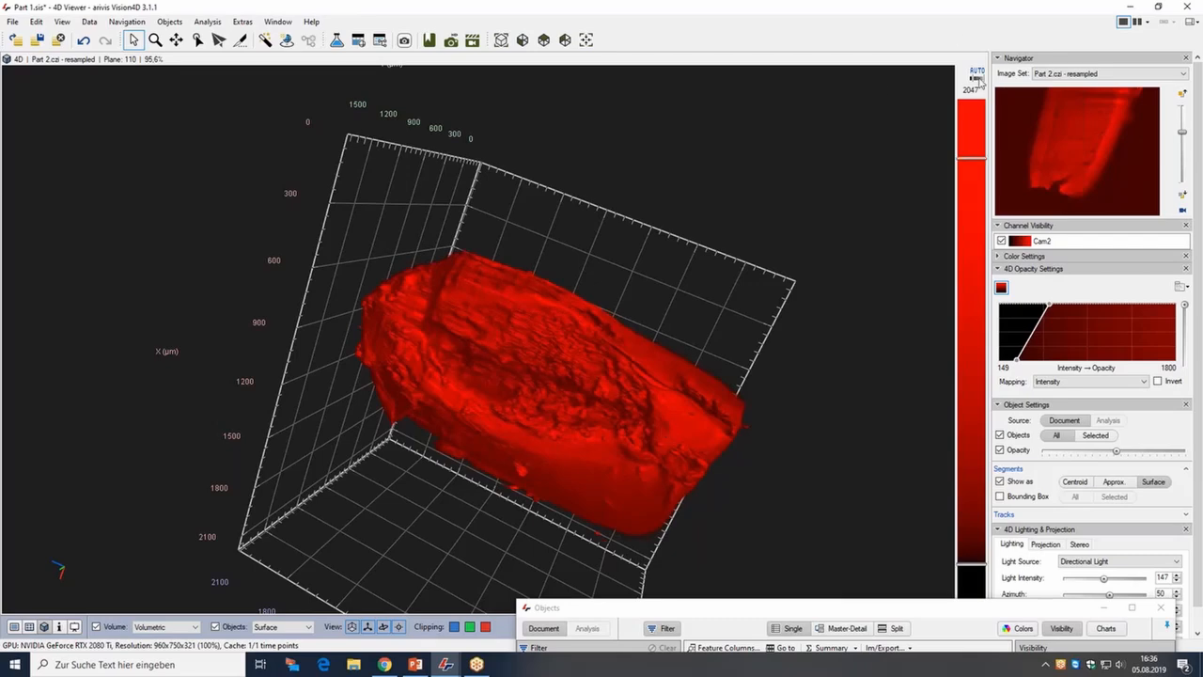
drag(583, 335, 569, 339)
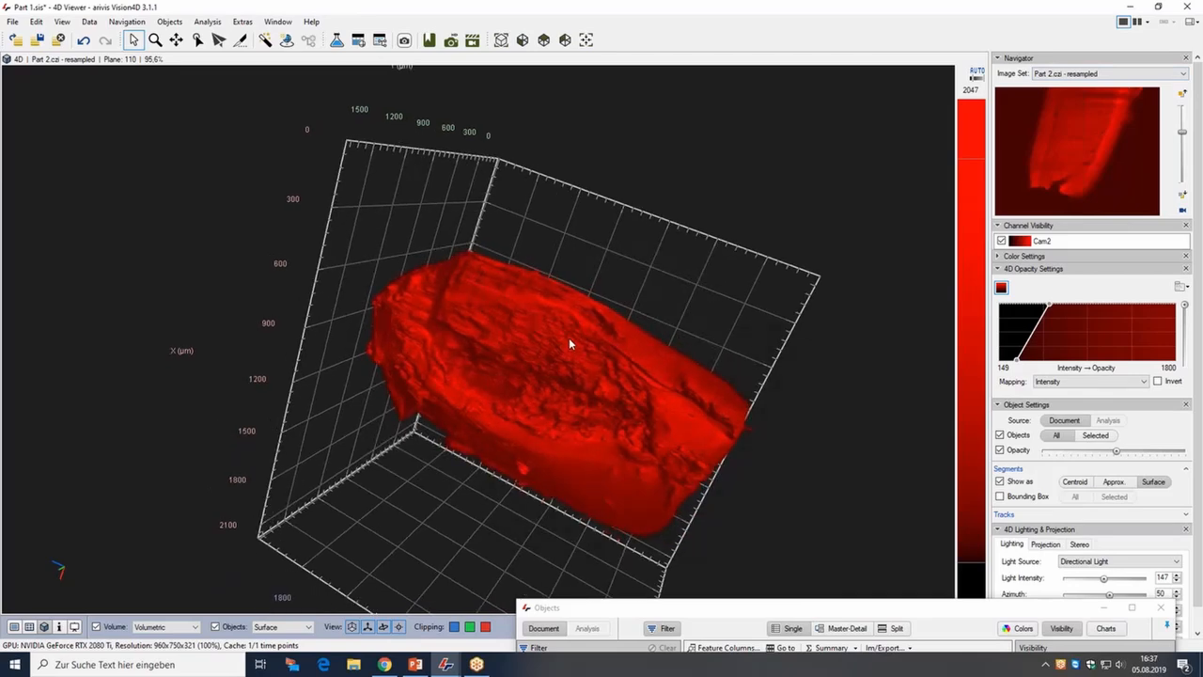
Extract an isosurface from channel Cam2 with a yellow surface colour and a threshold of 429.
click(170, 23)
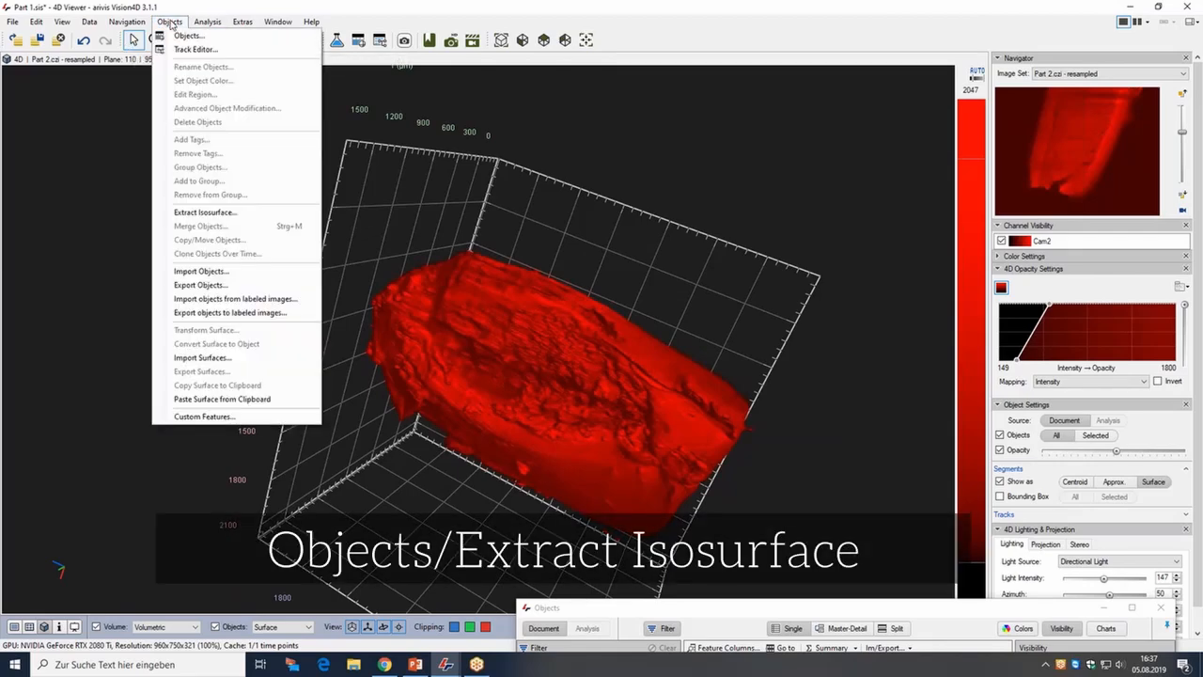
click(218, 215)
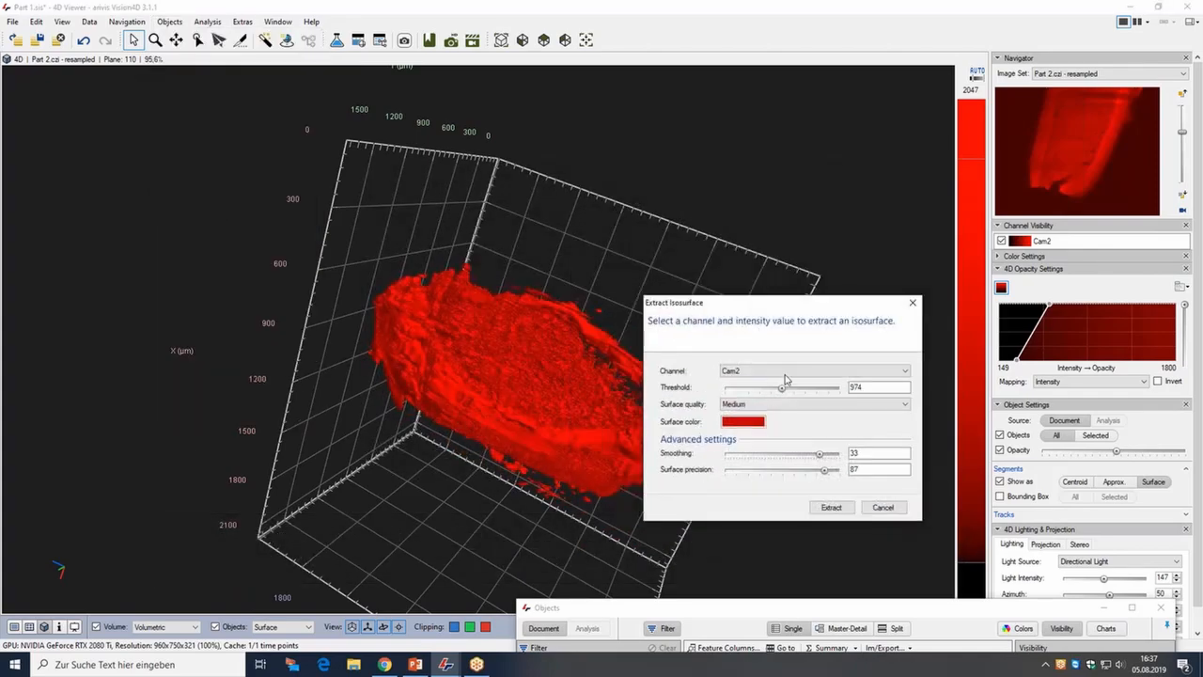
click(747, 423)
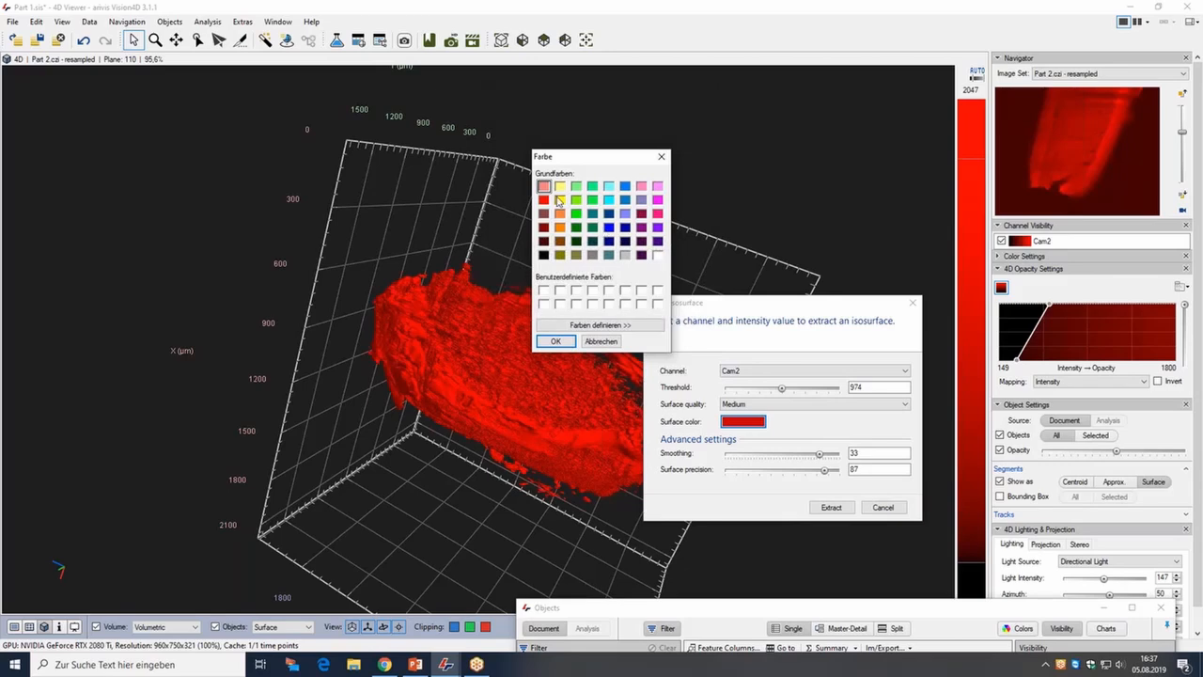
click(556, 341)
drag(780, 387, 738, 392)
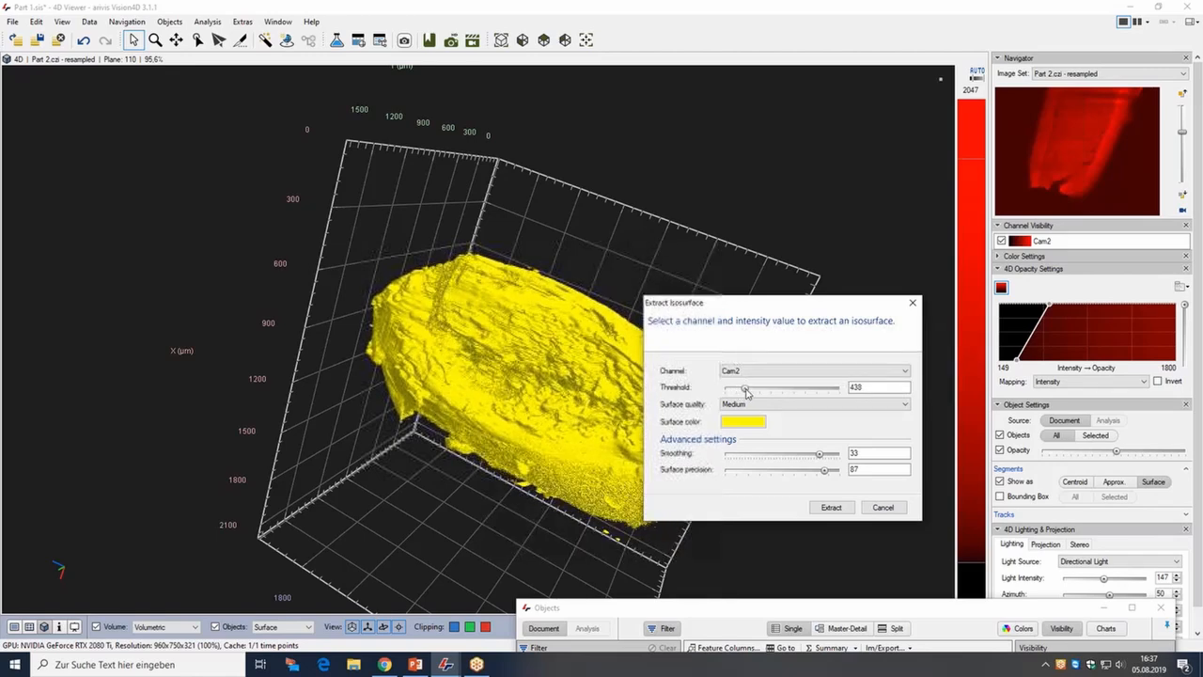
drag(739, 392, 744, 392)
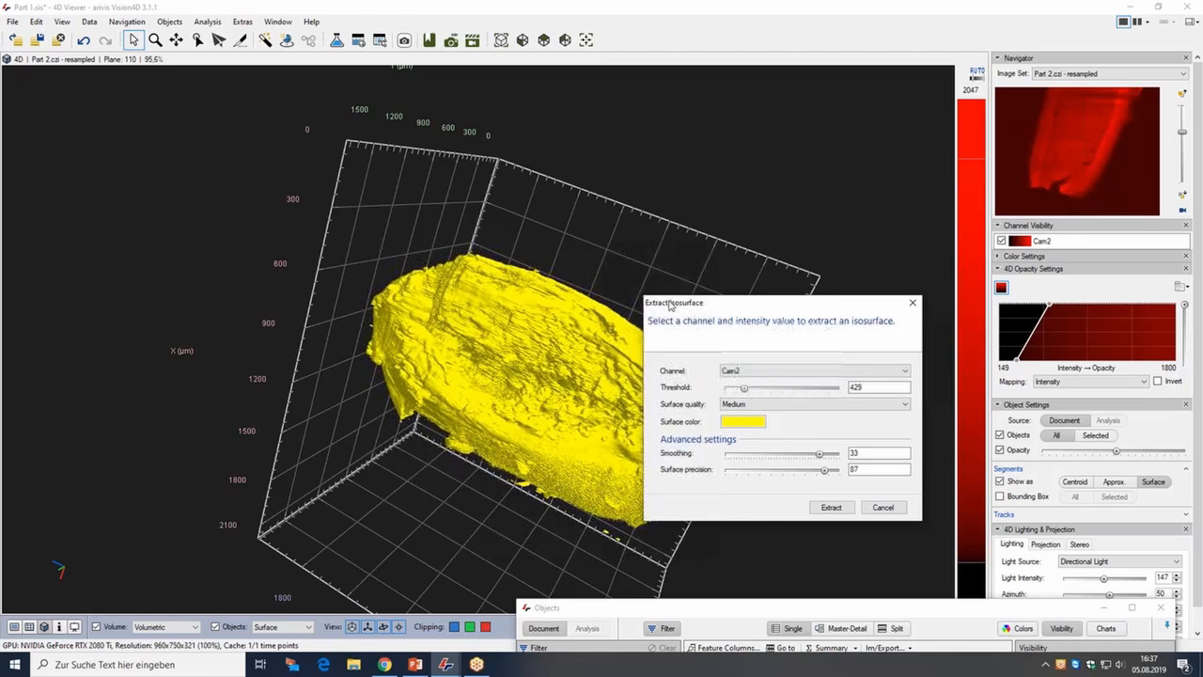
click(831, 507)
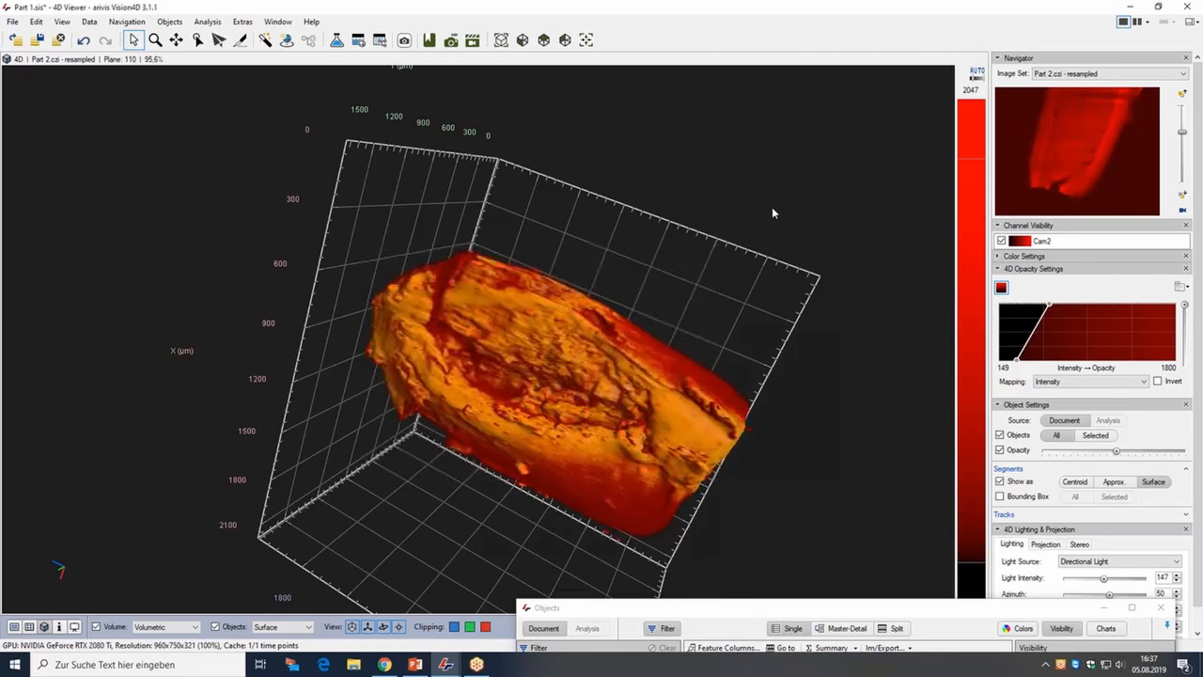
Select the new isosurface in the objects list and copy its surface to the clipboard.
drag(801, 608, 739, 421)
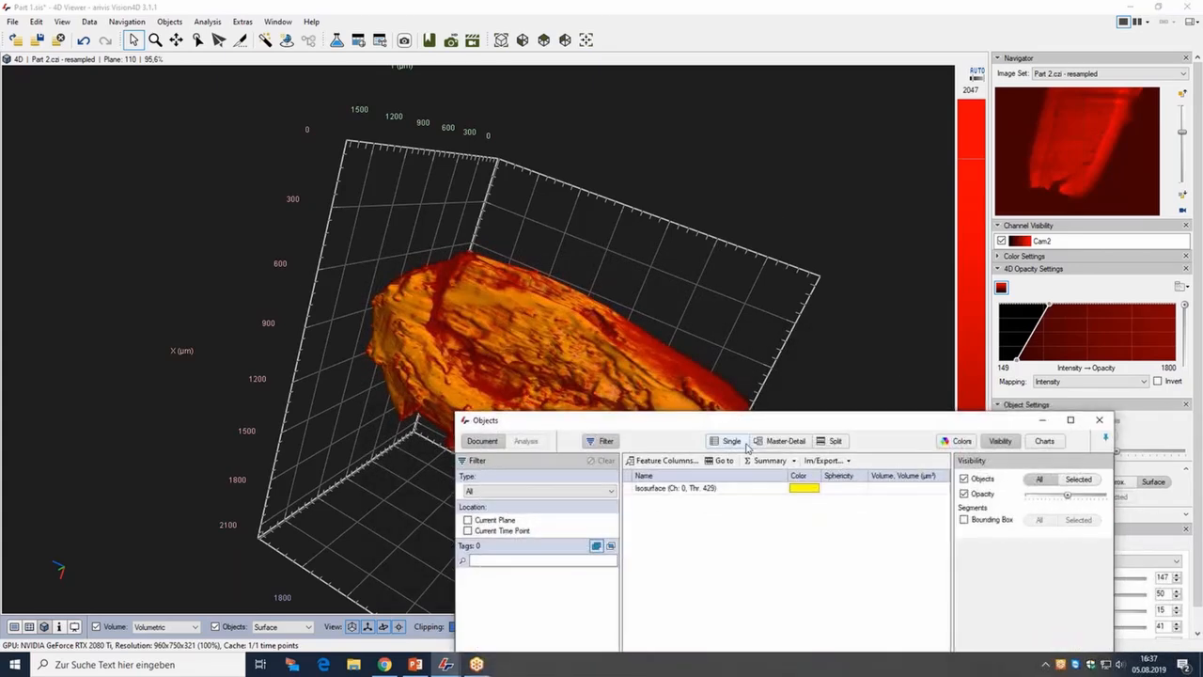
click(728, 490)
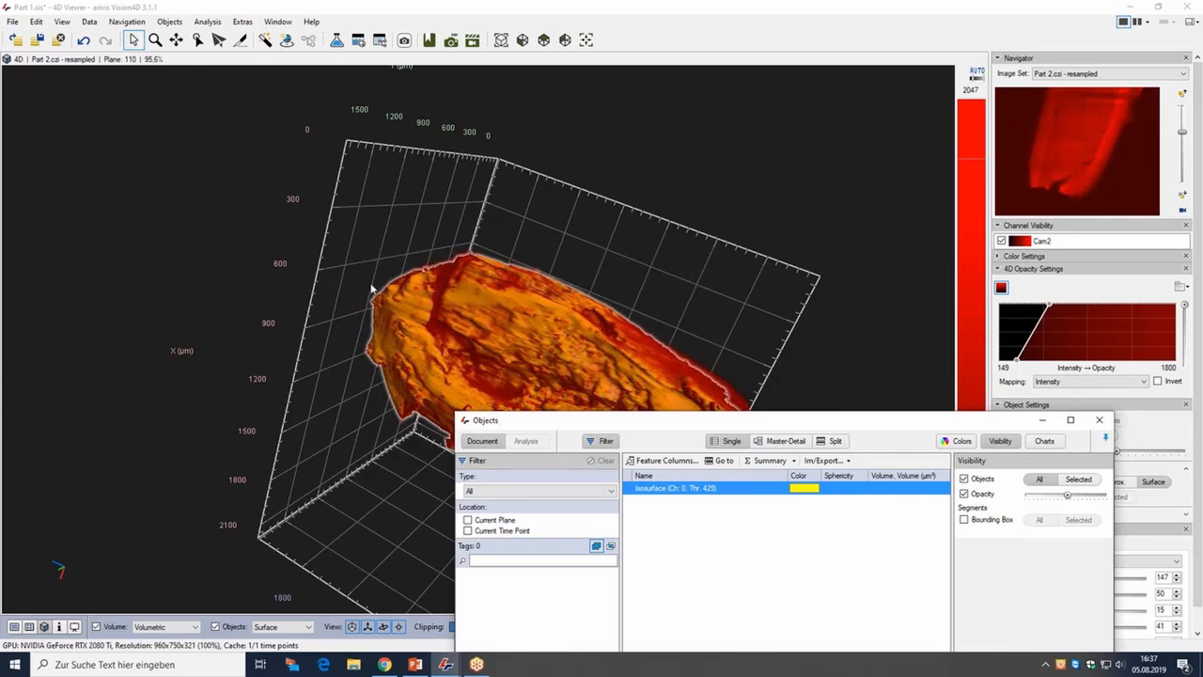
click(171, 24)
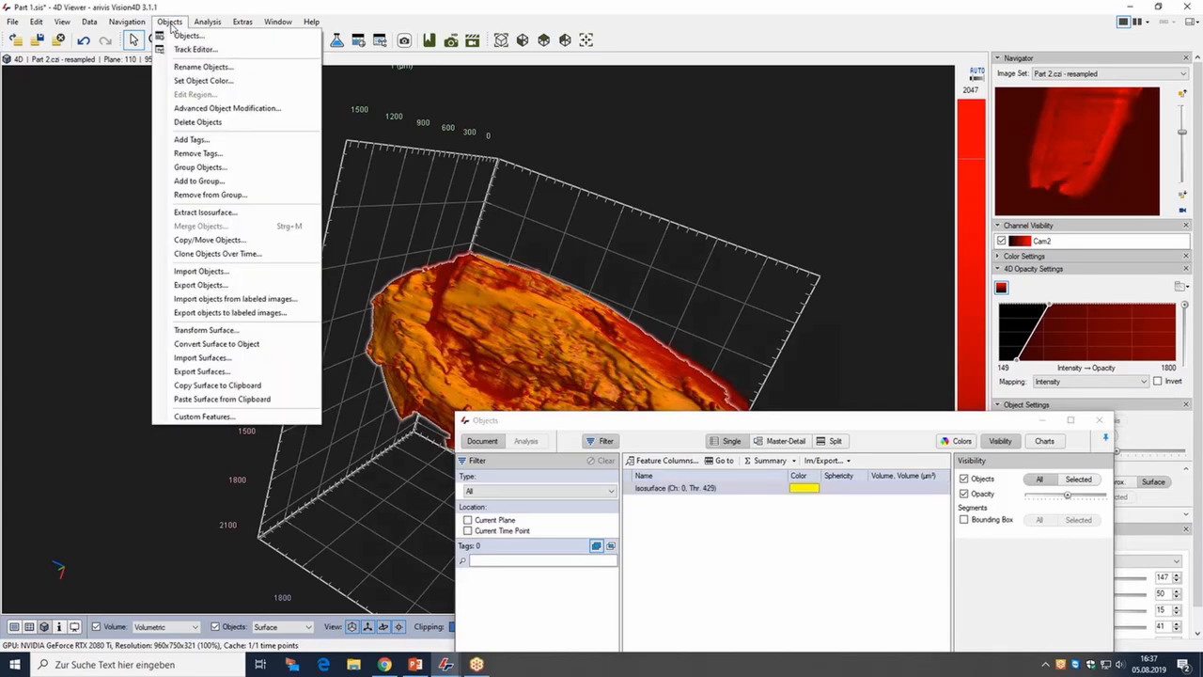
click(198, 387)
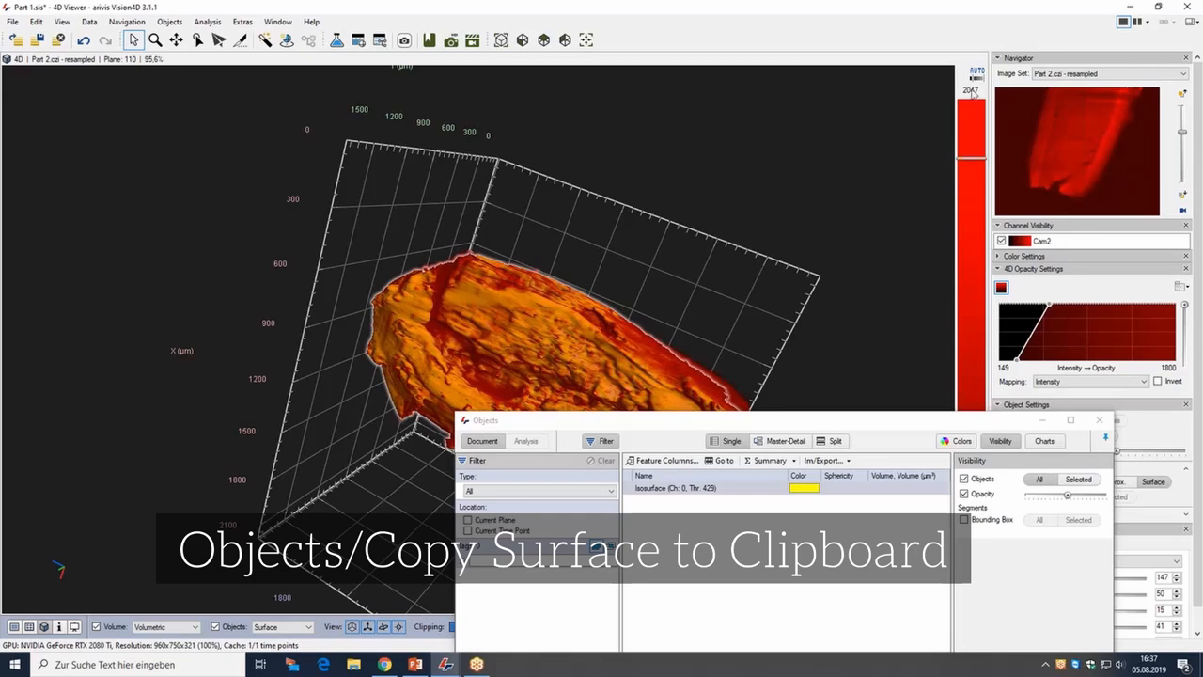
Switch to the Part 1.czi - resampled (default) image set and paste the surface from the clipboard.
click(1107, 73)
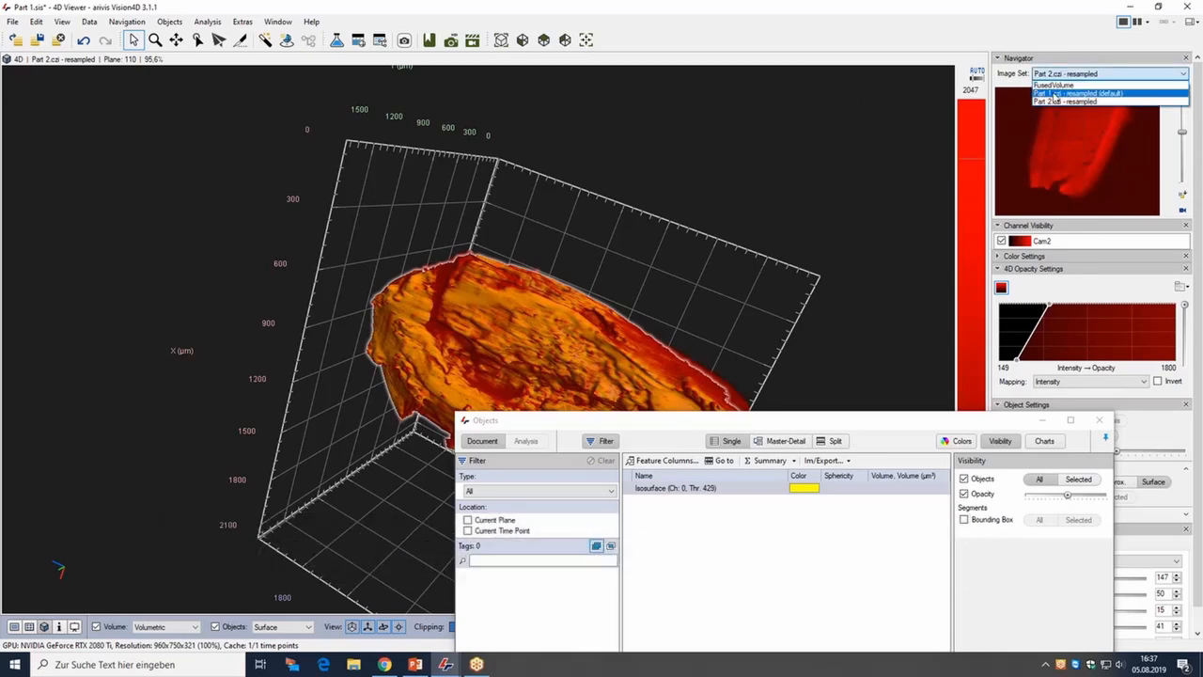
click(1054, 93)
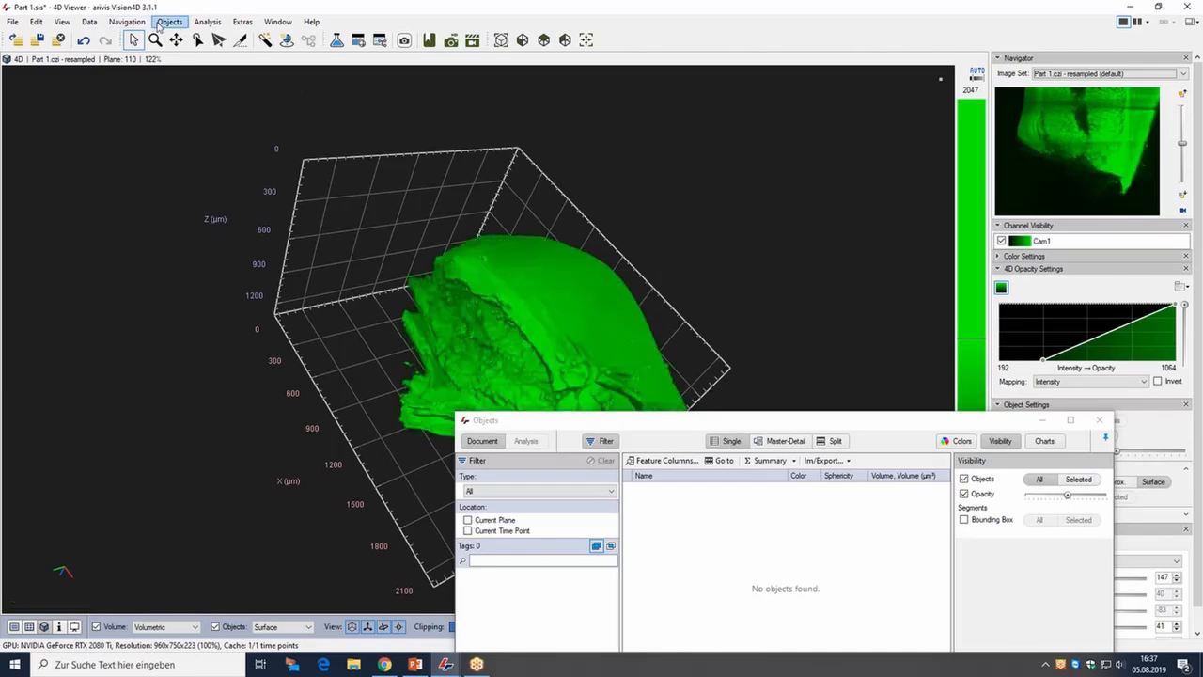
click(169, 21)
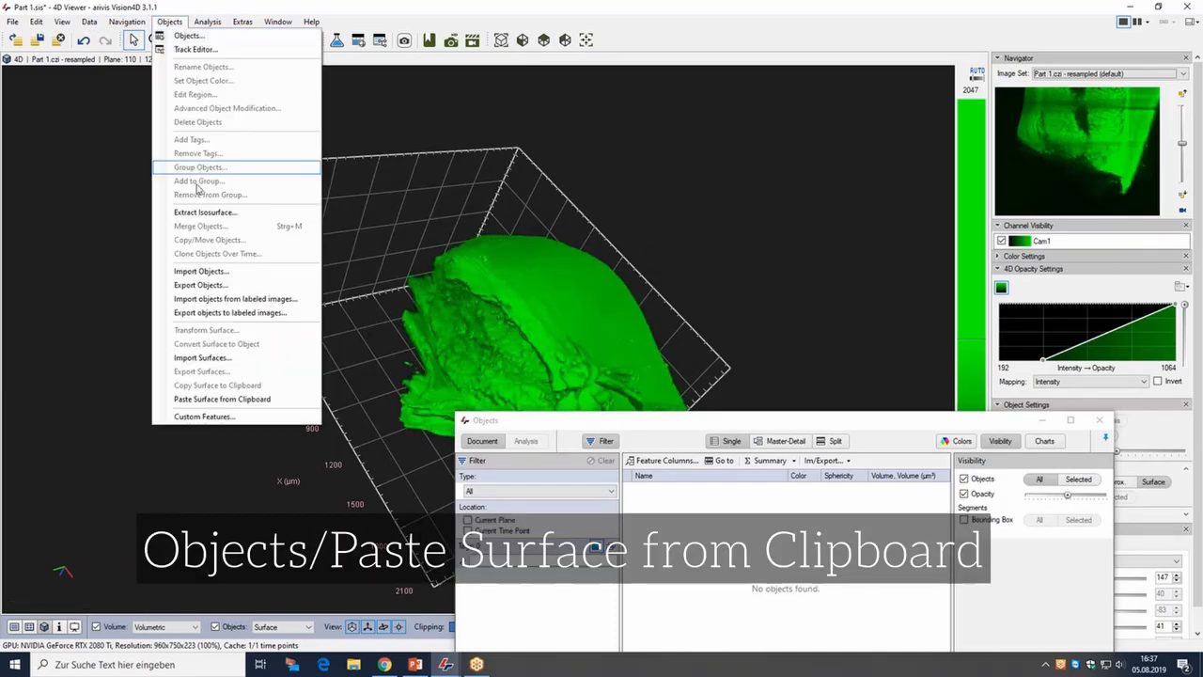
click(231, 400)
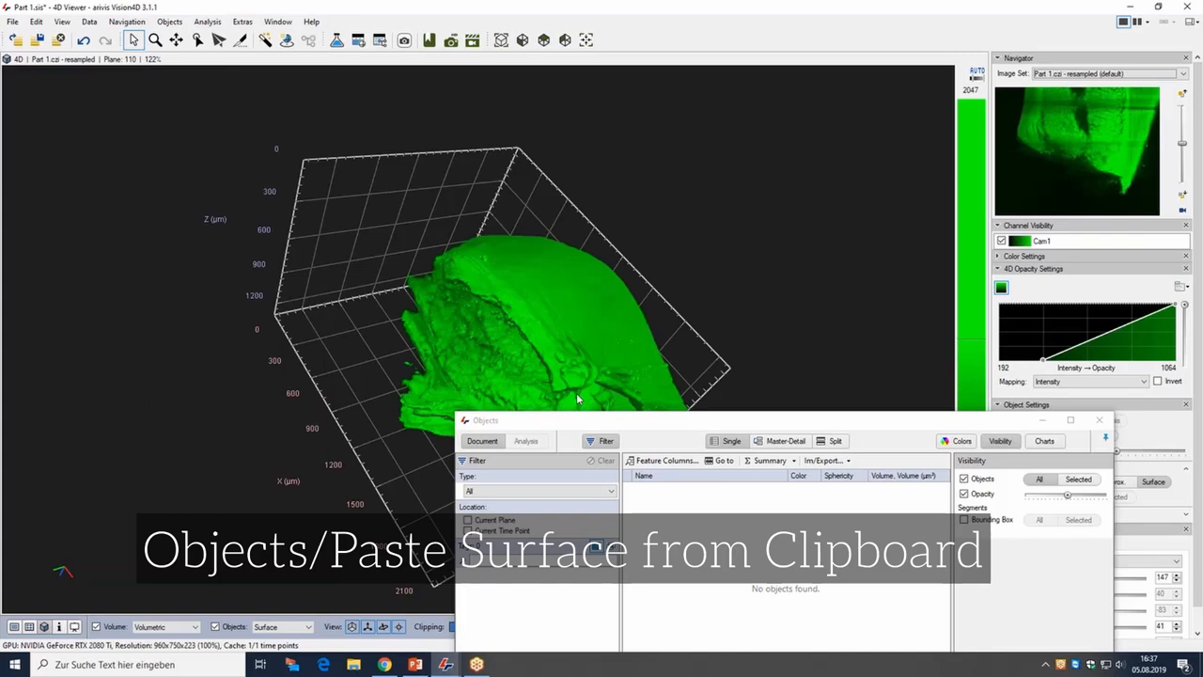
drag(567, 379, 641, 376)
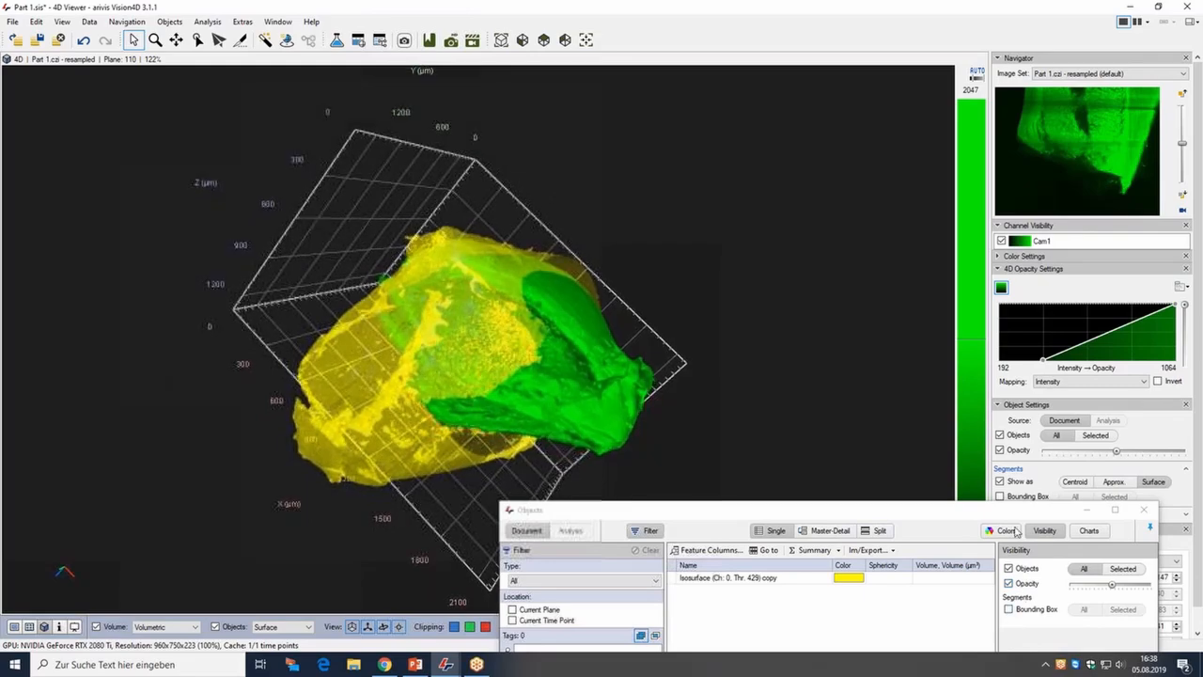
Turn off object opacity and lower the light intensity to 86.
click(1008, 583)
drag(526, 310, 499, 347)
drag(927, 516, 642, 510)
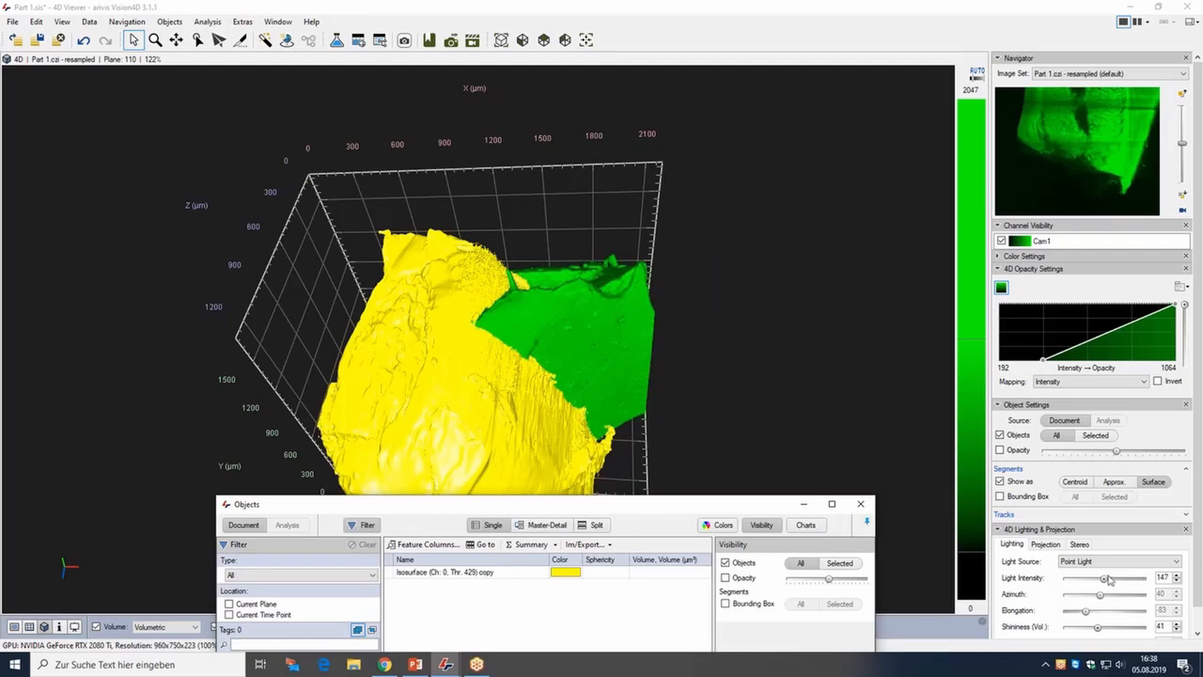
drag(1106, 582, 1086, 579)
Select the pasted isosurface copy in the objects list.
drag(649, 418, 563, 431)
drag(624, 505, 856, 463)
click(749, 531)
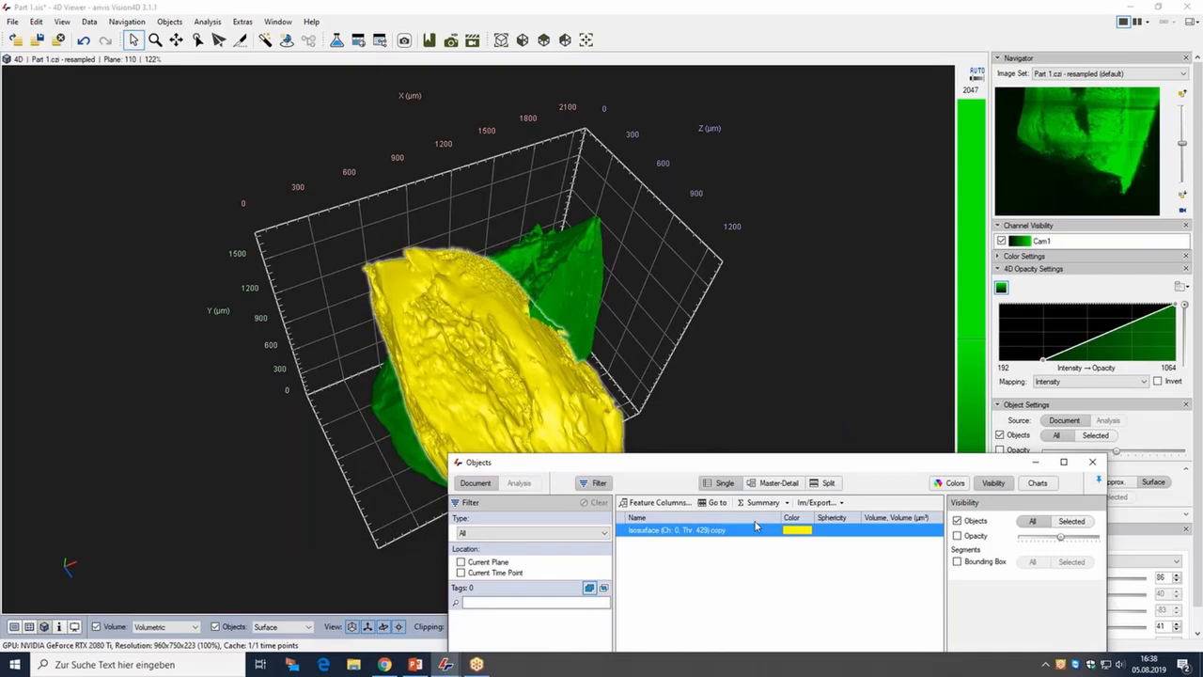
drag(639, 463, 805, 435)
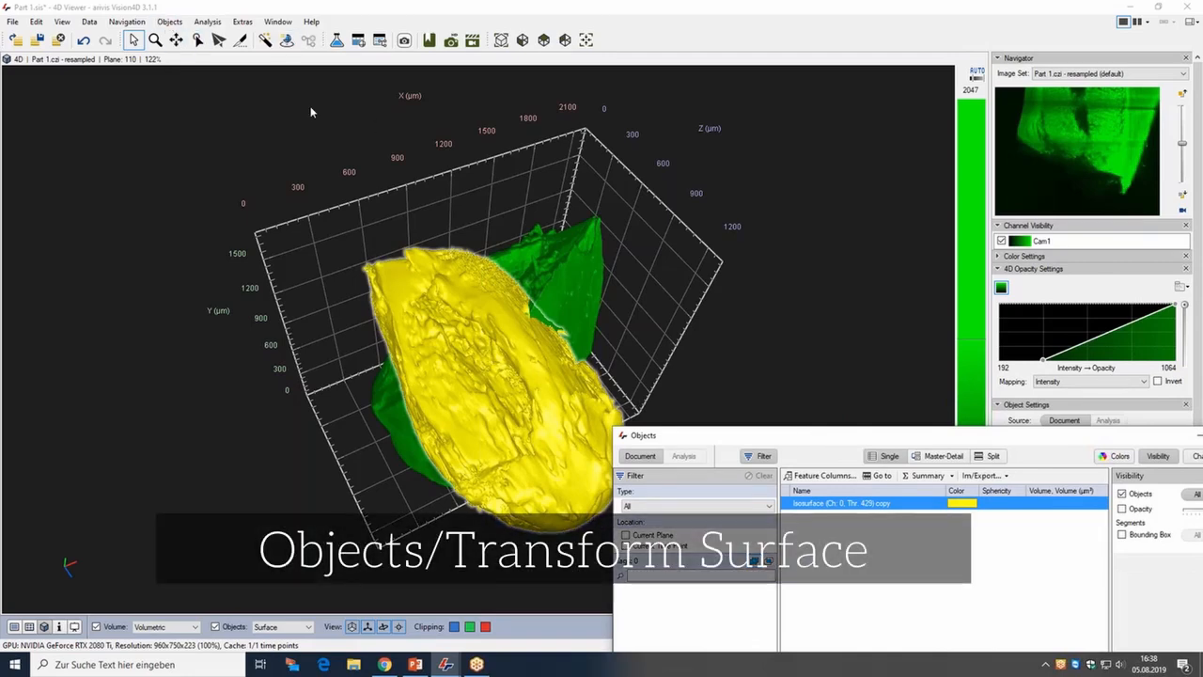
Open Transform Surface and rotate the pasted surface, setting XY rotation to 157 and XZ rotation to 52.
click(169, 21)
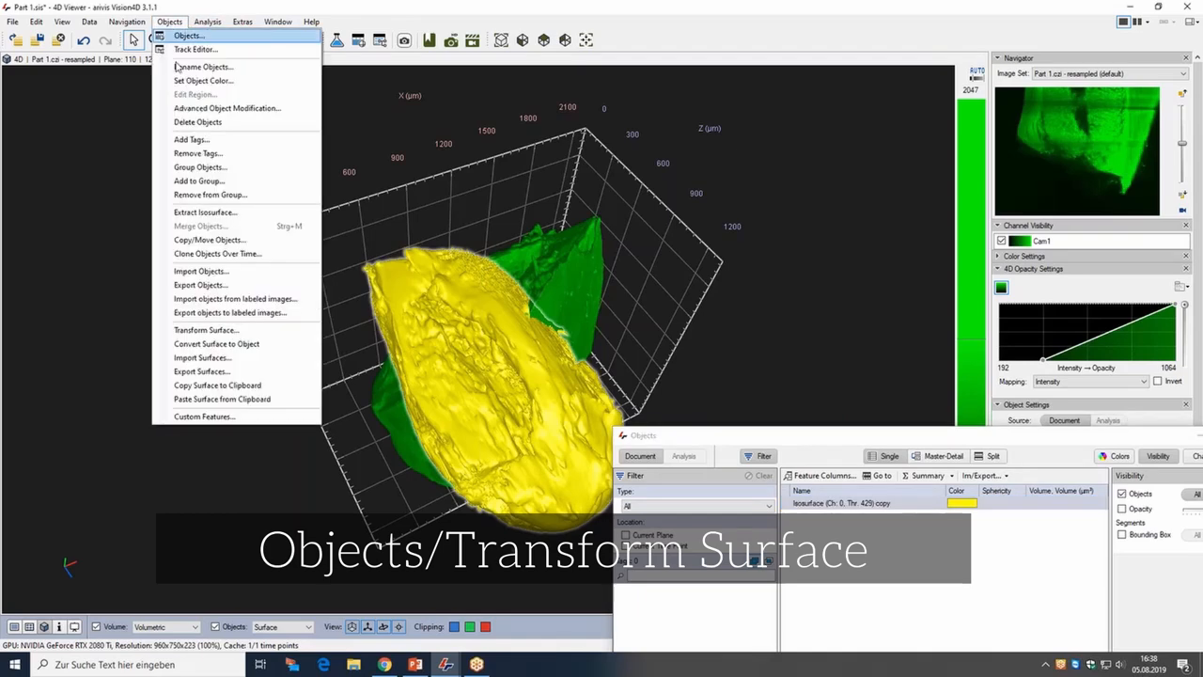
click(215, 333)
drag(583, 236, 861, 194)
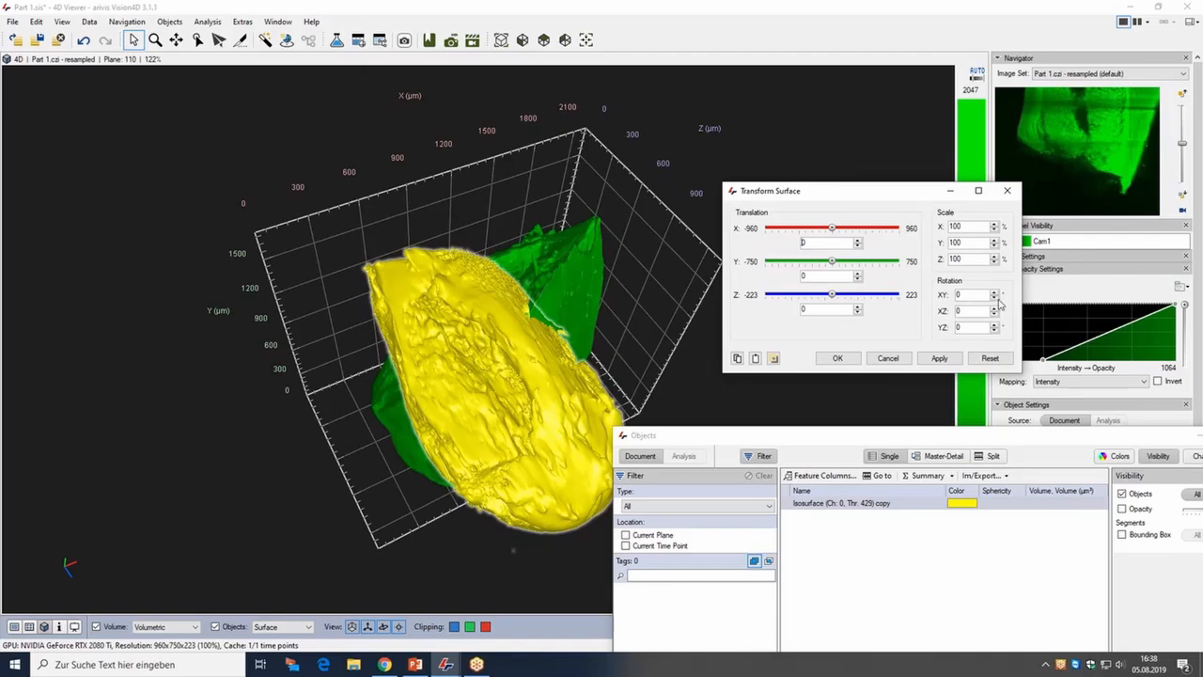
click(995, 293)
drag(470, 253, 682, 414)
click(995, 292)
click(996, 294)
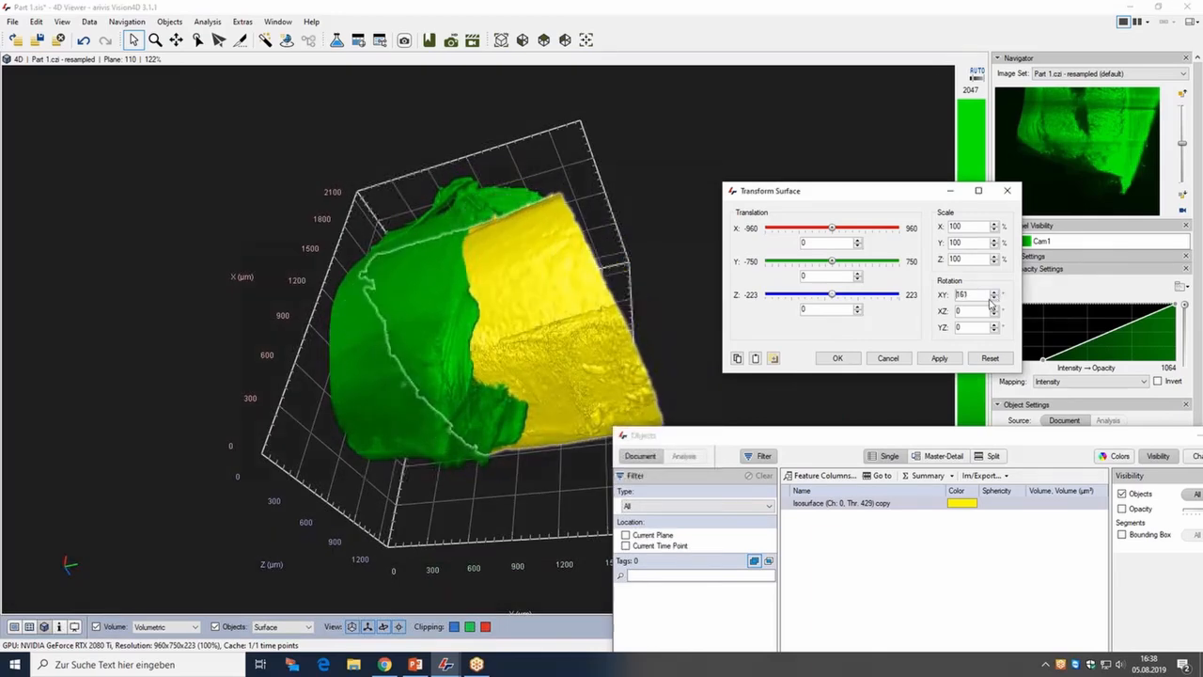
click(996, 308)
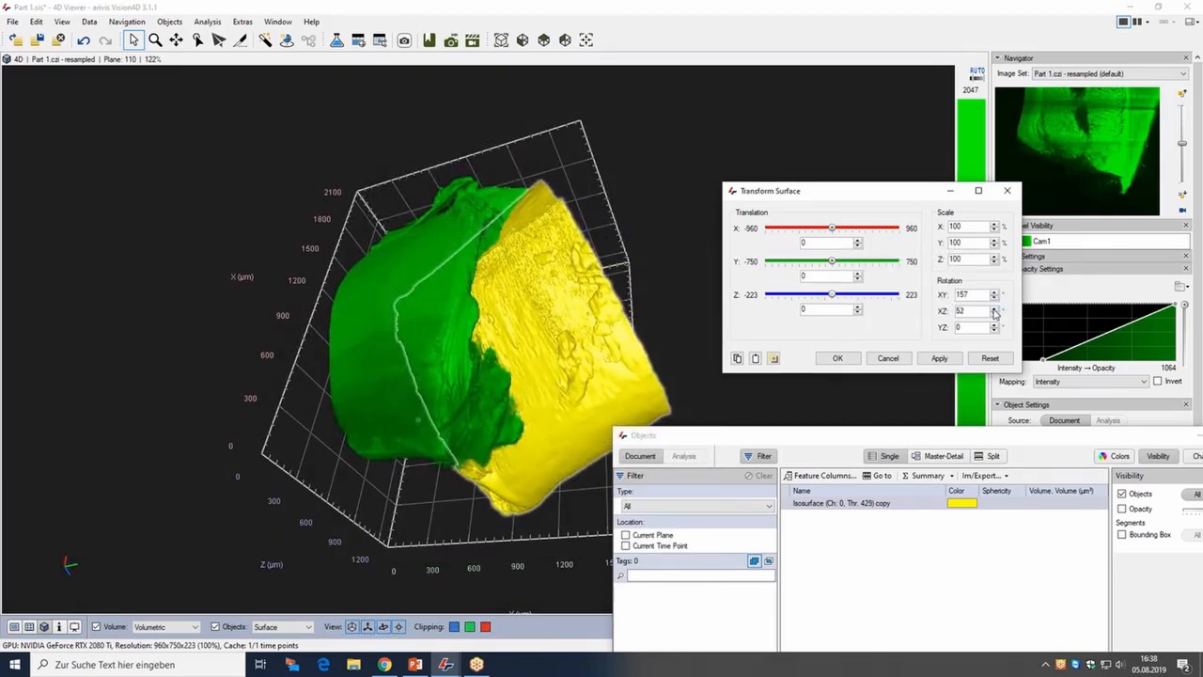
Align the yellow surface with the green volume, translating to about X -126, Y 470, Z -129 and rotating to XY 151, XZ 61, YZ -36.
drag(612, 303, 639, 404)
drag(832, 261, 872, 262)
drag(602, 259, 484, 113)
click(995, 331)
drag(830, 229, 810, 234)
drag(831, 296, 794, 296)
drag(684, 179, 771, 270)
drag(812, 228, 824, 256)
drag(691, 300, 563, 292)
click(994, 298)
click(994, 298)
click(993, 299)
click(994, 299)
click(994, 299)
click(994, 299)
Shift the pasted surface's translation to about X -81 and Z -115.
drag(573, 259, 703, 266)
mouse_move(871, 262)
mouse_down()
mouse_move(850, 264)
mouse_move(873, 264)
mouse_up()
drag(691, 281, 577, 285)
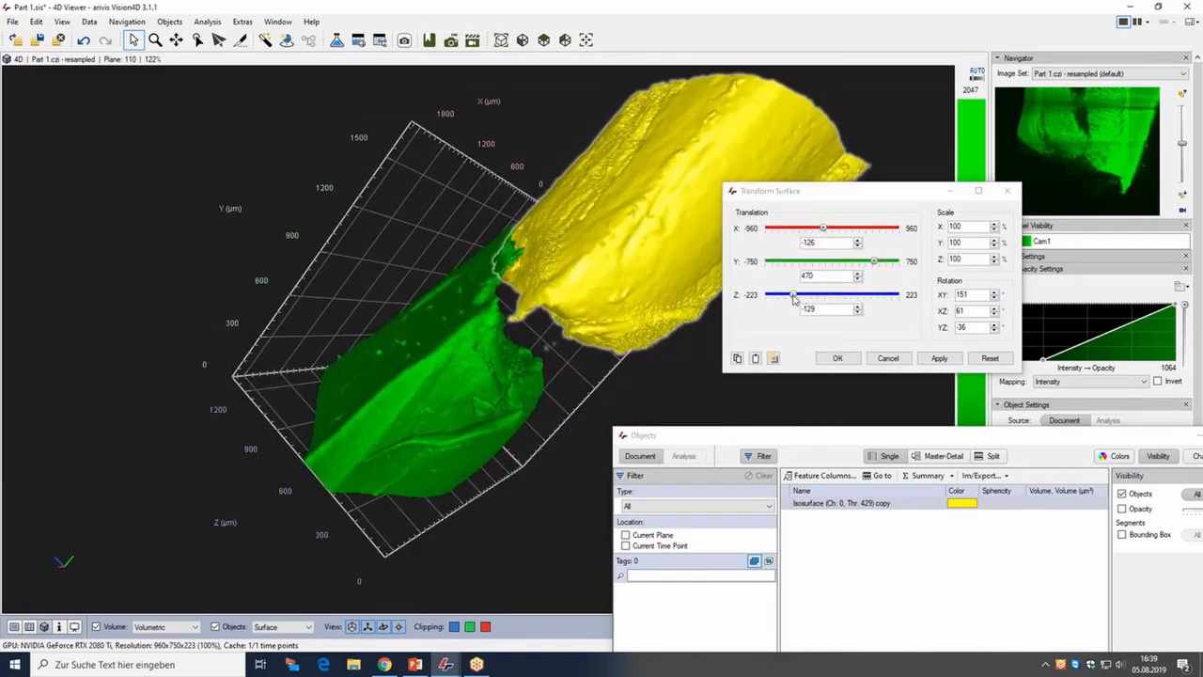
drag(795, 298, 799, 298)
drag(636, 221, 413, 310)
drag(823, 228, 829, 237)
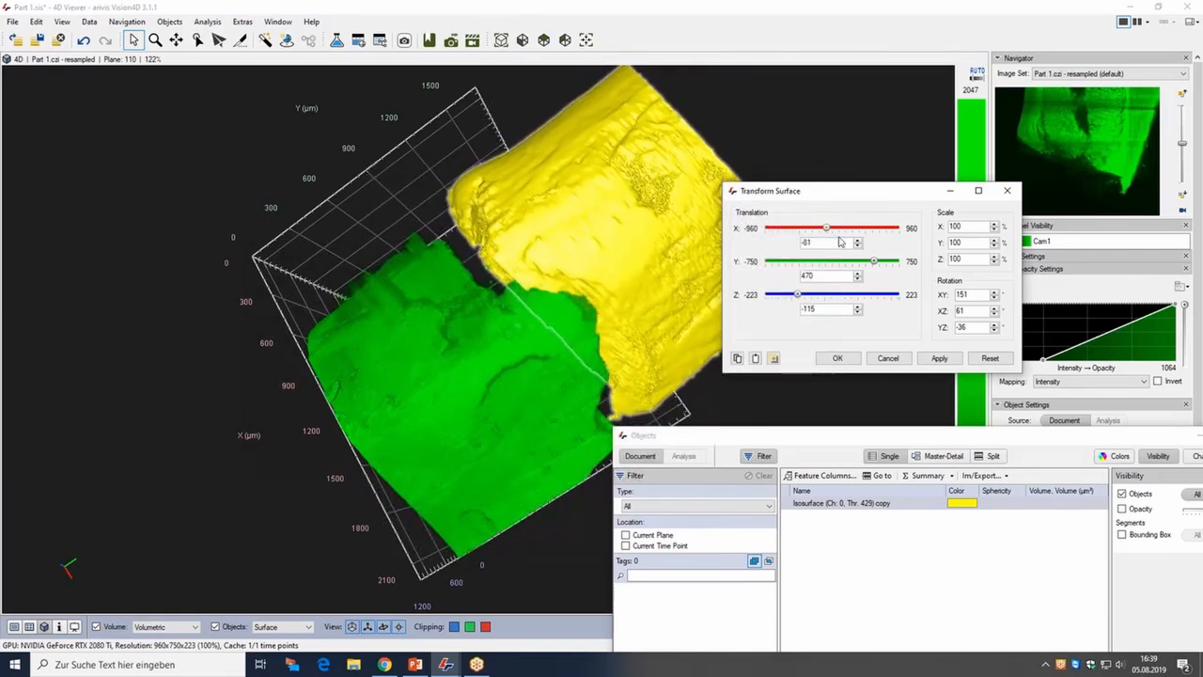
Fine-tune the surface's translation to X -67 and Y 406.
click(858, 240)
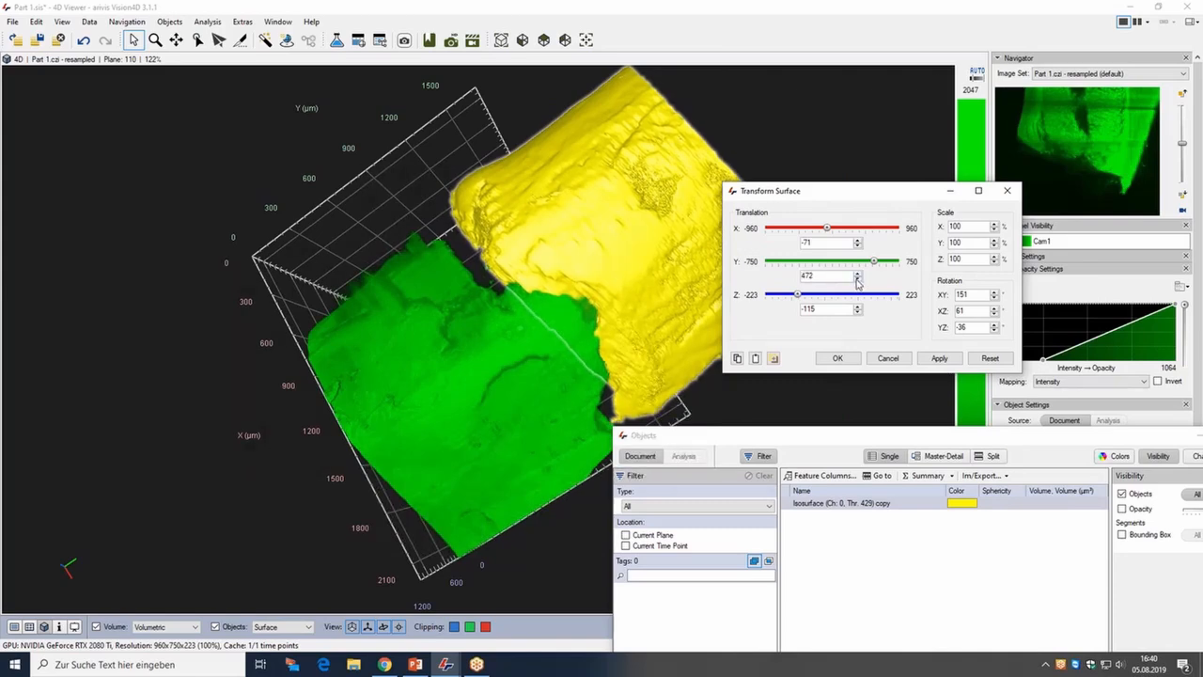
click(857, 279)
click(857, 280)
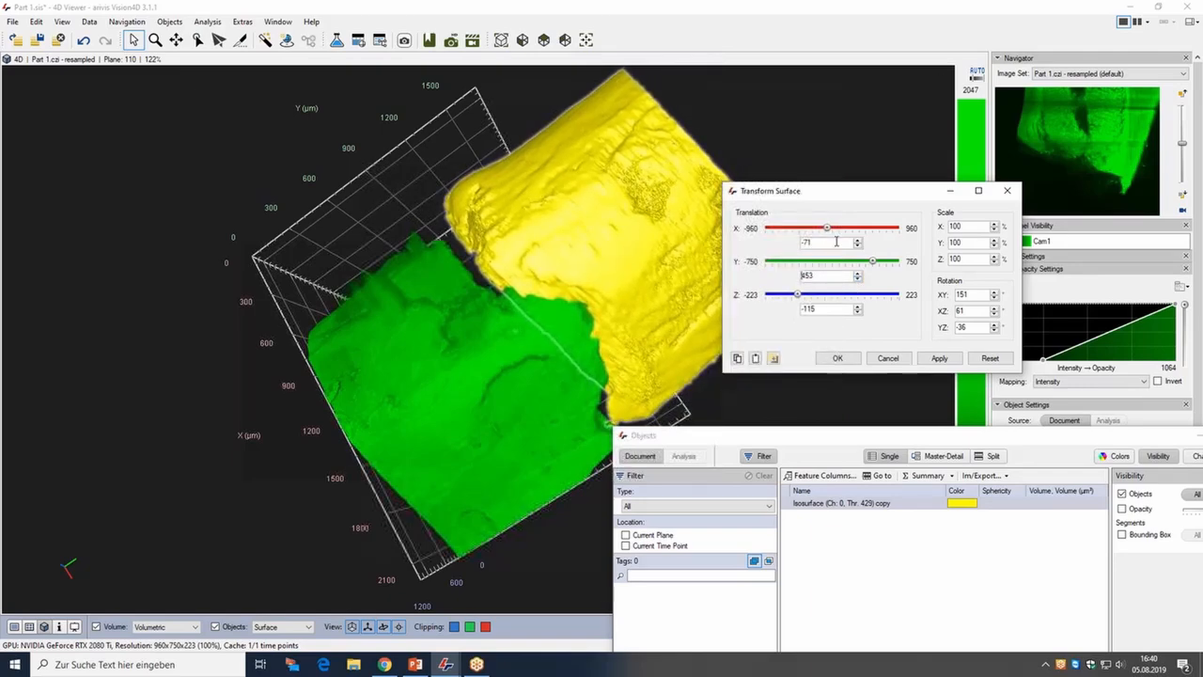
click(857, 240)
click(858, 275)
click(857, 280)
click(857, 281)
click(857, 280)
click(857, 281)
click(857, 280)
click(857, 280)
click(857, 280)
click(857, 280)
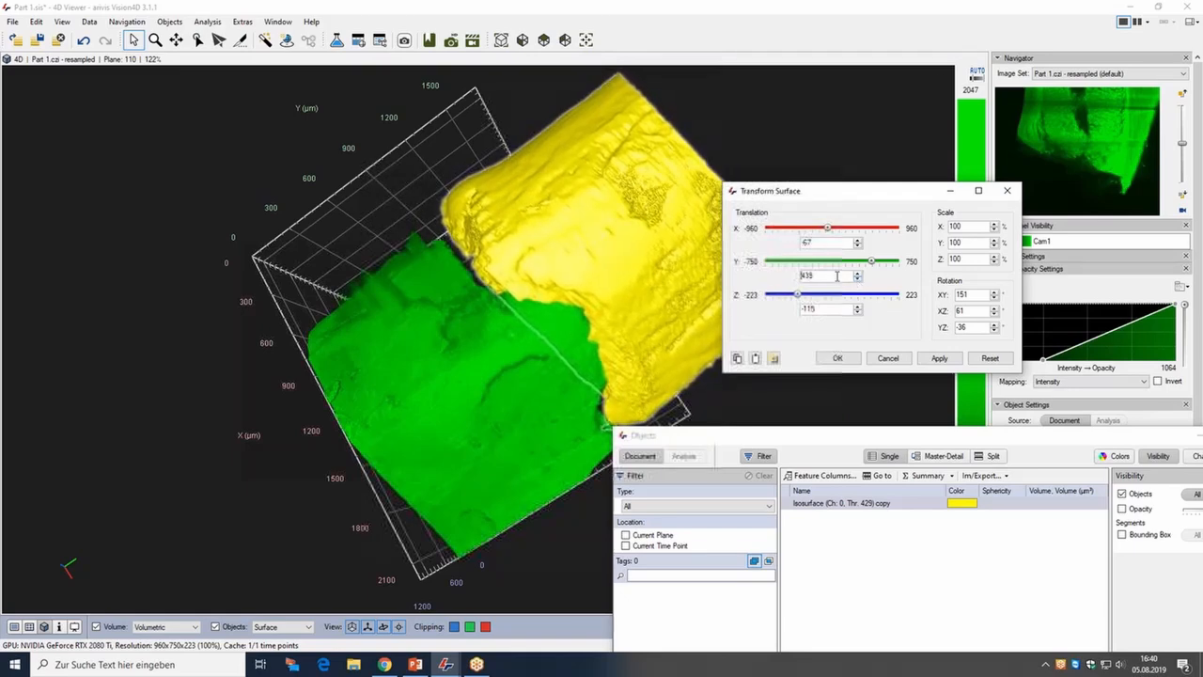
drag(870, 266, 870, 267)
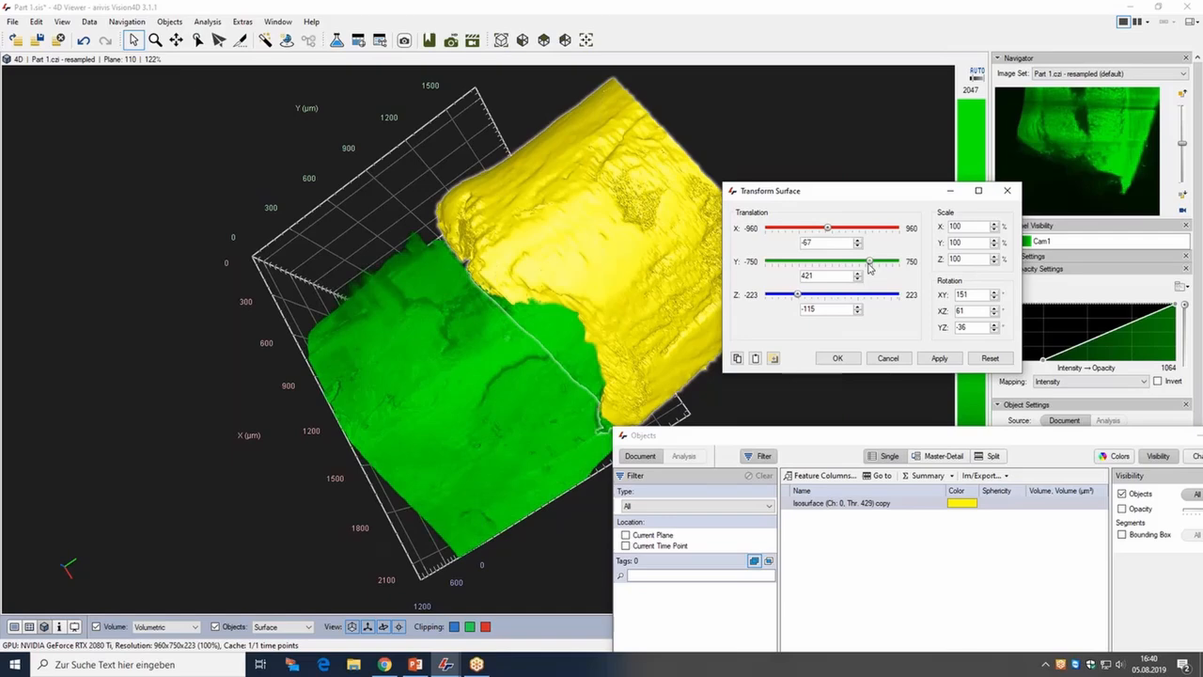
click(857, 280)
click(857, 281)
click(857, 281)
click(858, 282)
click(858, 282)
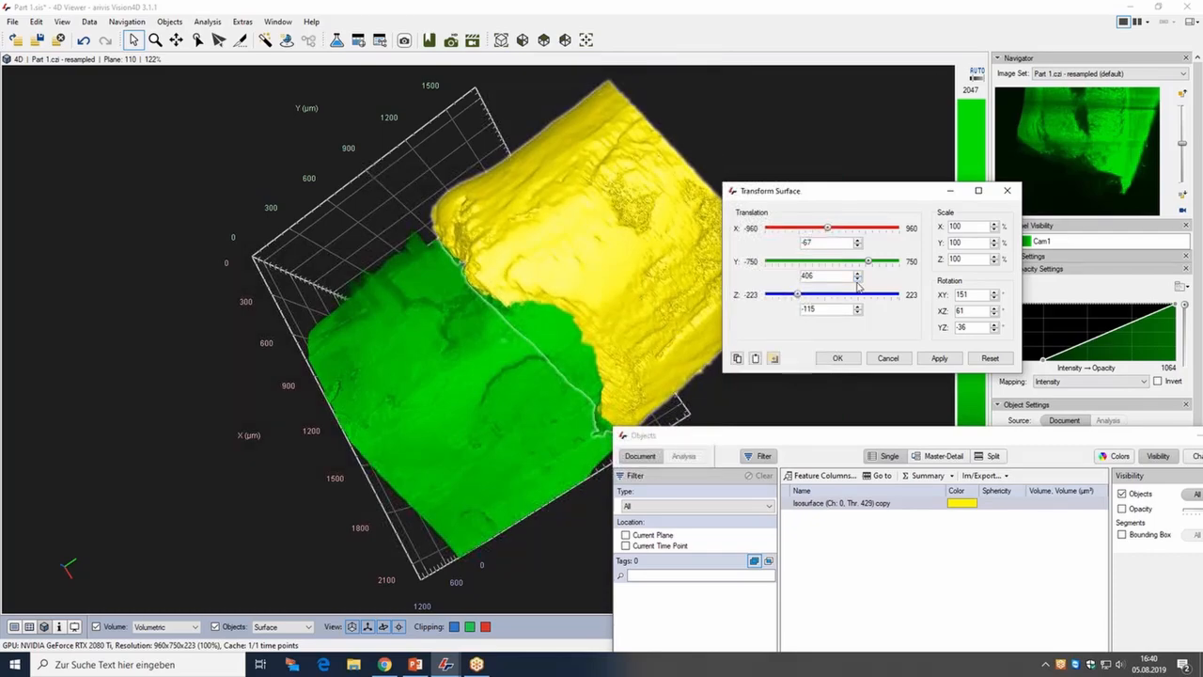
Apply the transformation to the pasted surface.
drag(513, 286, 561, 236)
drag(553, 213, 576, 345)
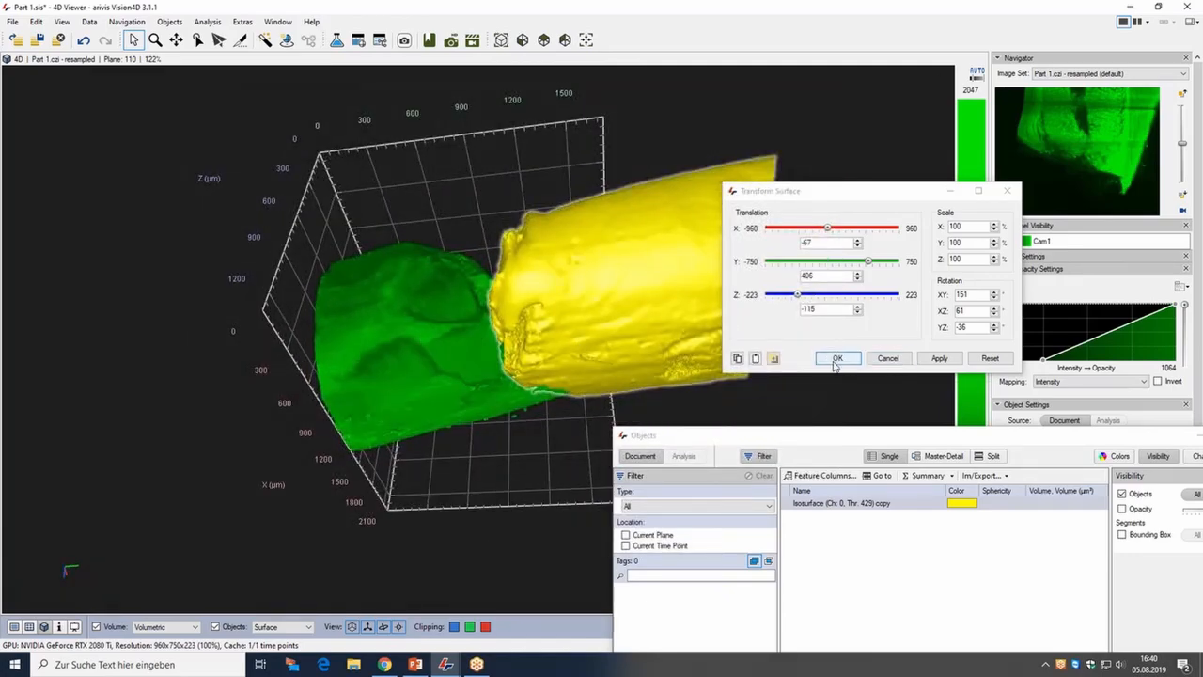
click(936, 360)
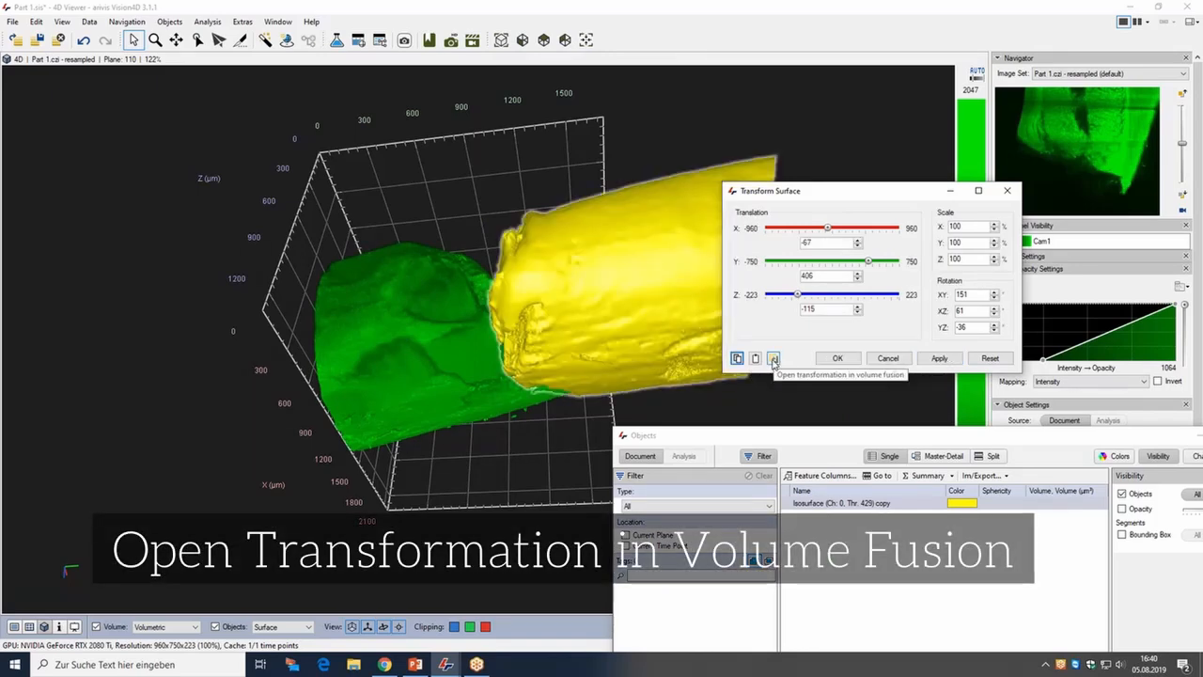
Open the transformation in Volume Fusion and set channel handling to Create Separate Channels.
click(773, 359)
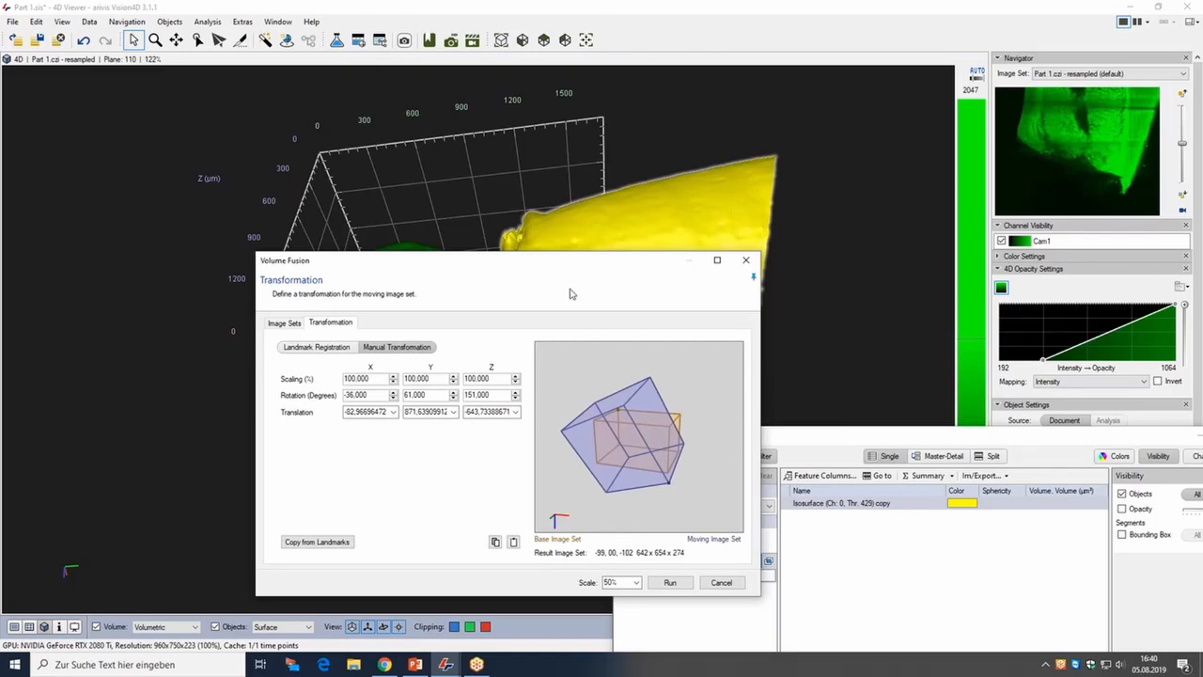
drag(528, 268, 697, 267)
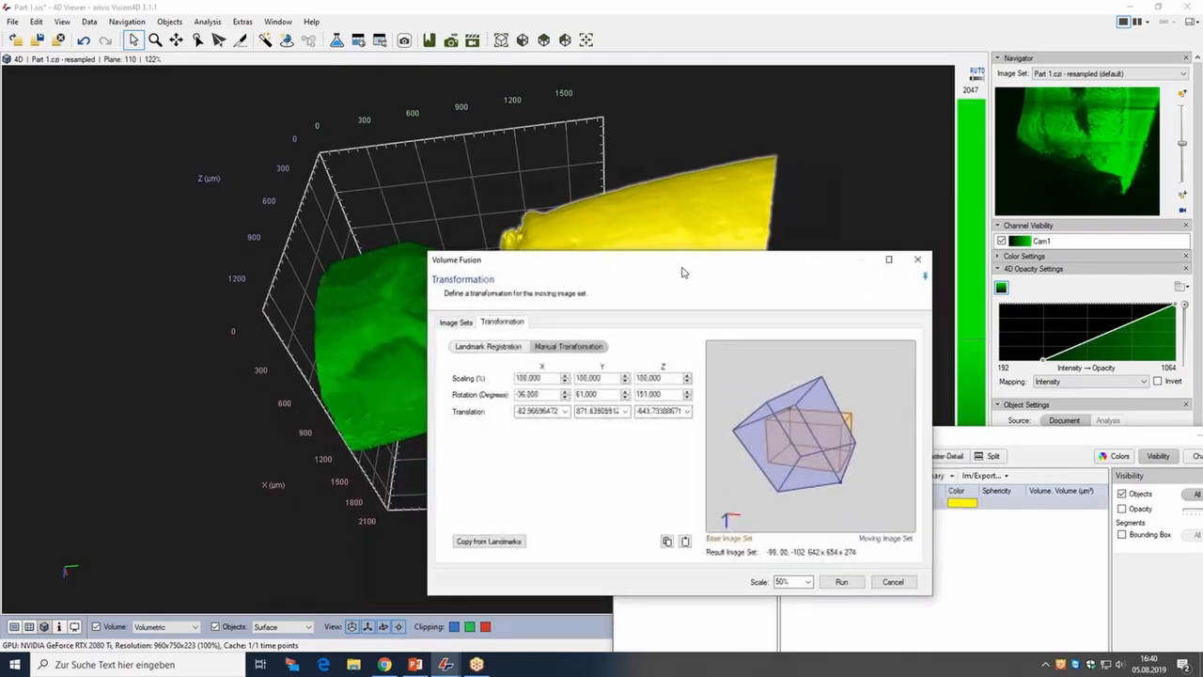
click(455, 323)
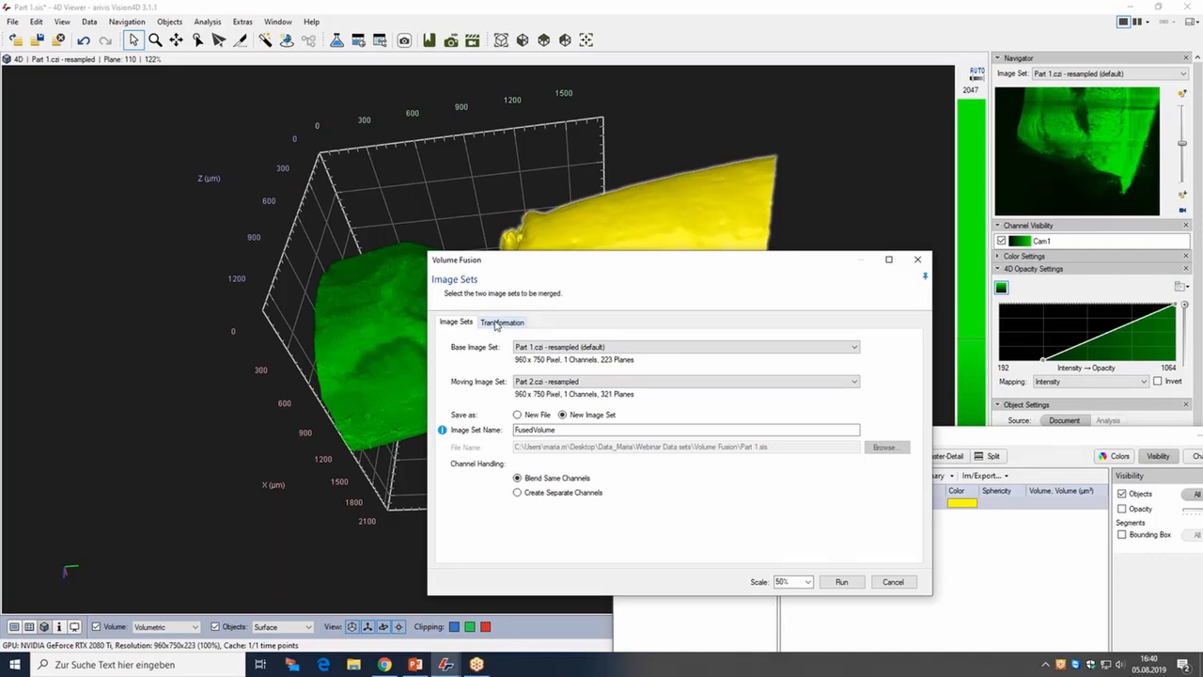
click(526, 493)
click(503, 323)
Run the volume fusion with the manual transformation.
drag(577, 266, 779, 111)
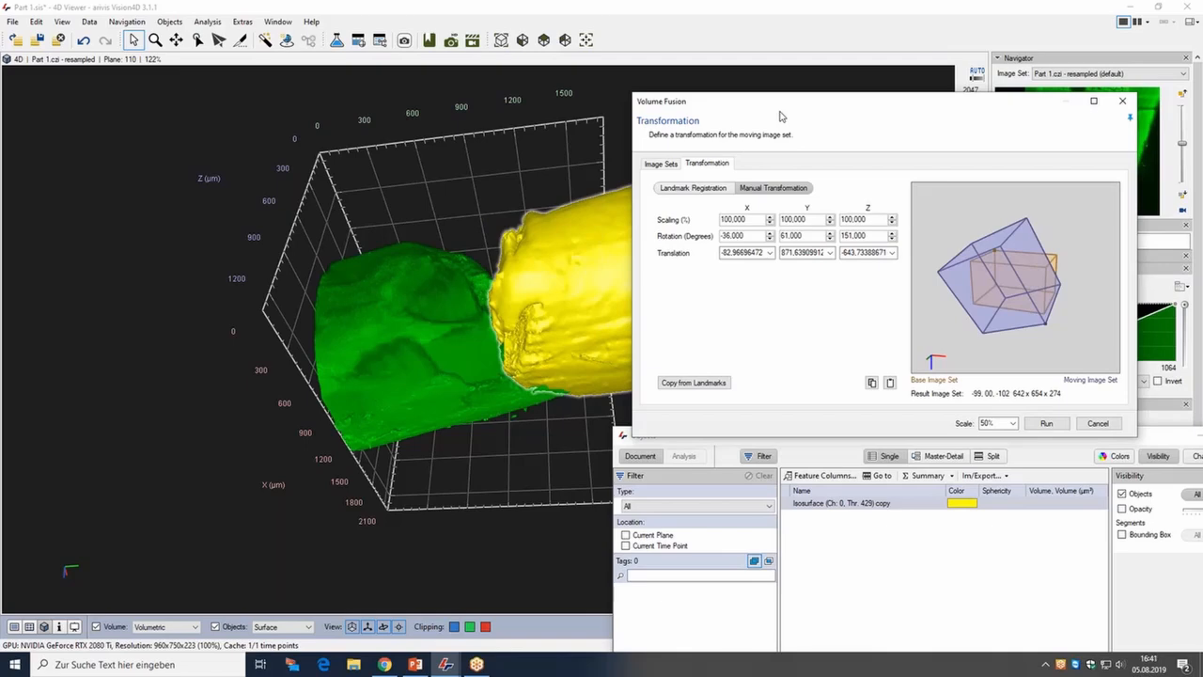
drag(897, 110, 965, 126)
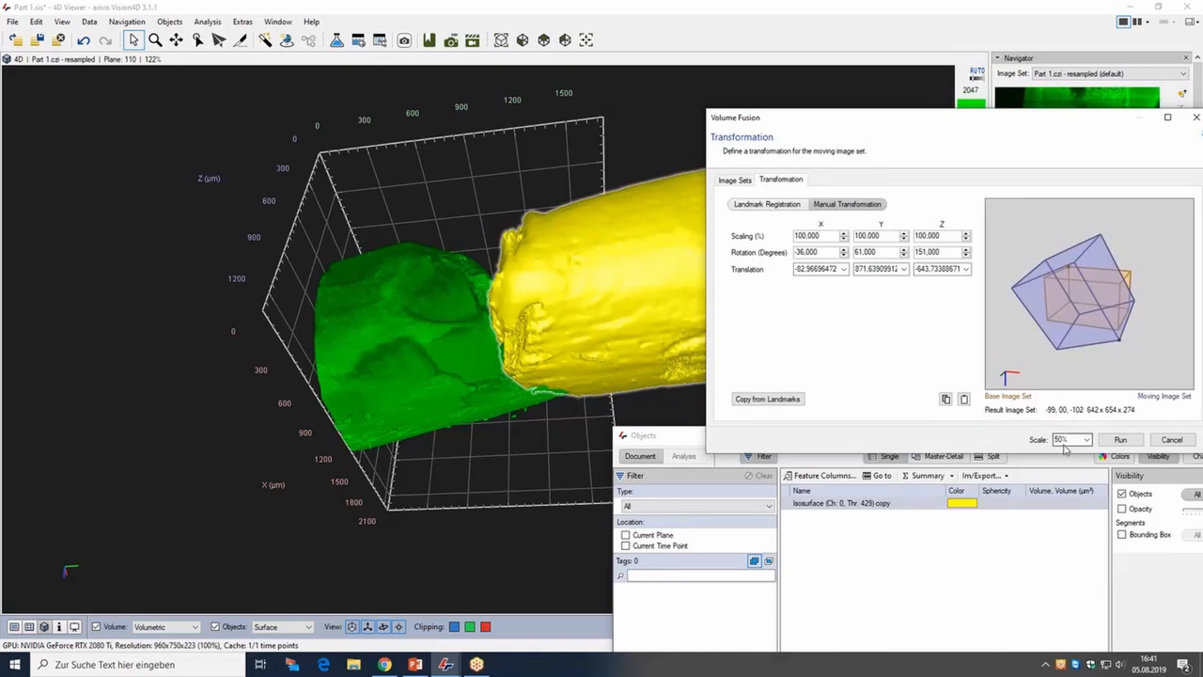
drag(673, 440, 674, 567)
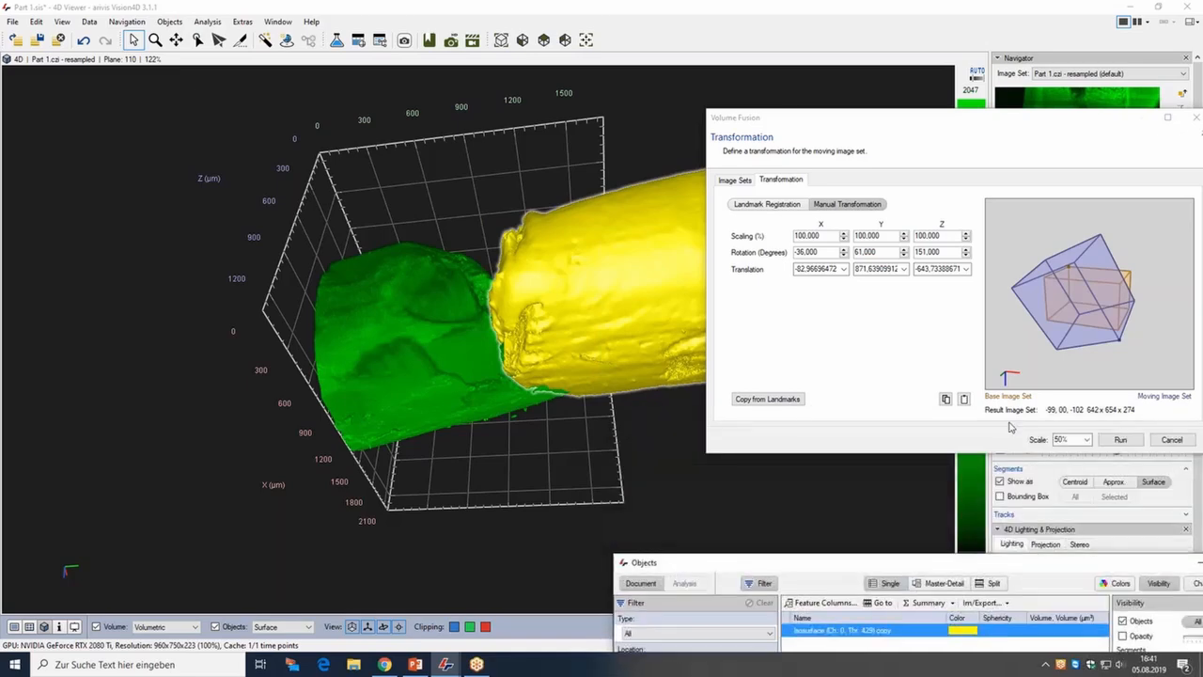
click(1120, 440)
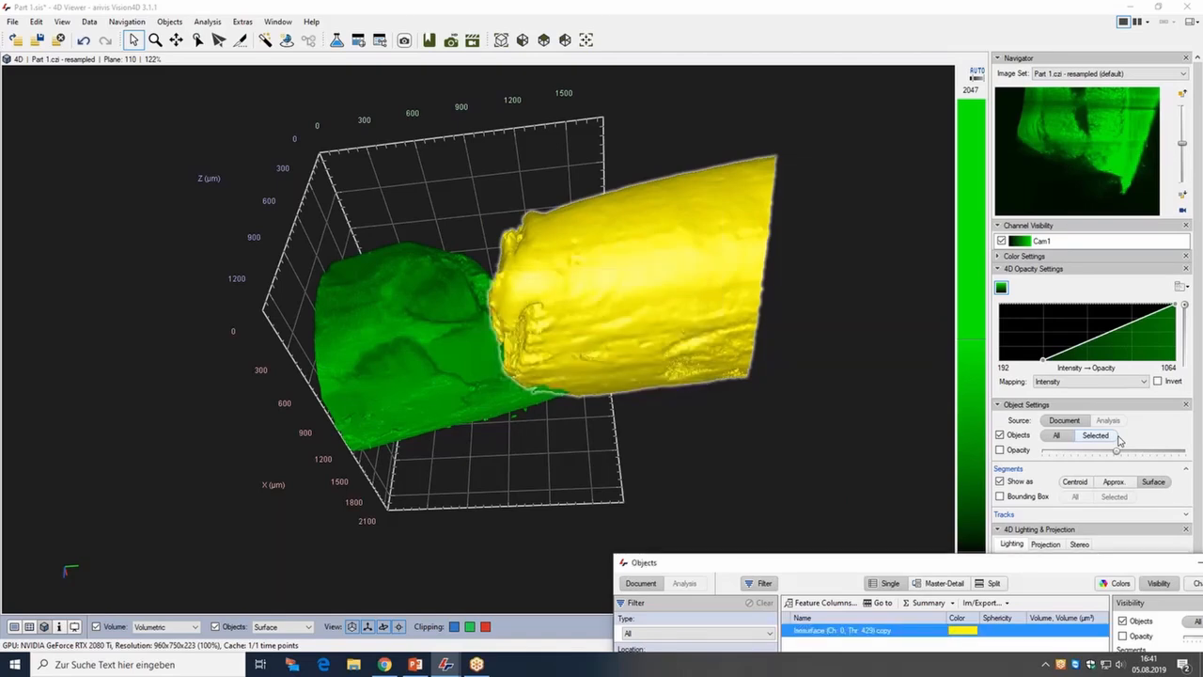
Switch the viewer to the FusedVolume1 image set and inspect the fused volume in 3D.
click(1182, 74)
click(1119, 109)
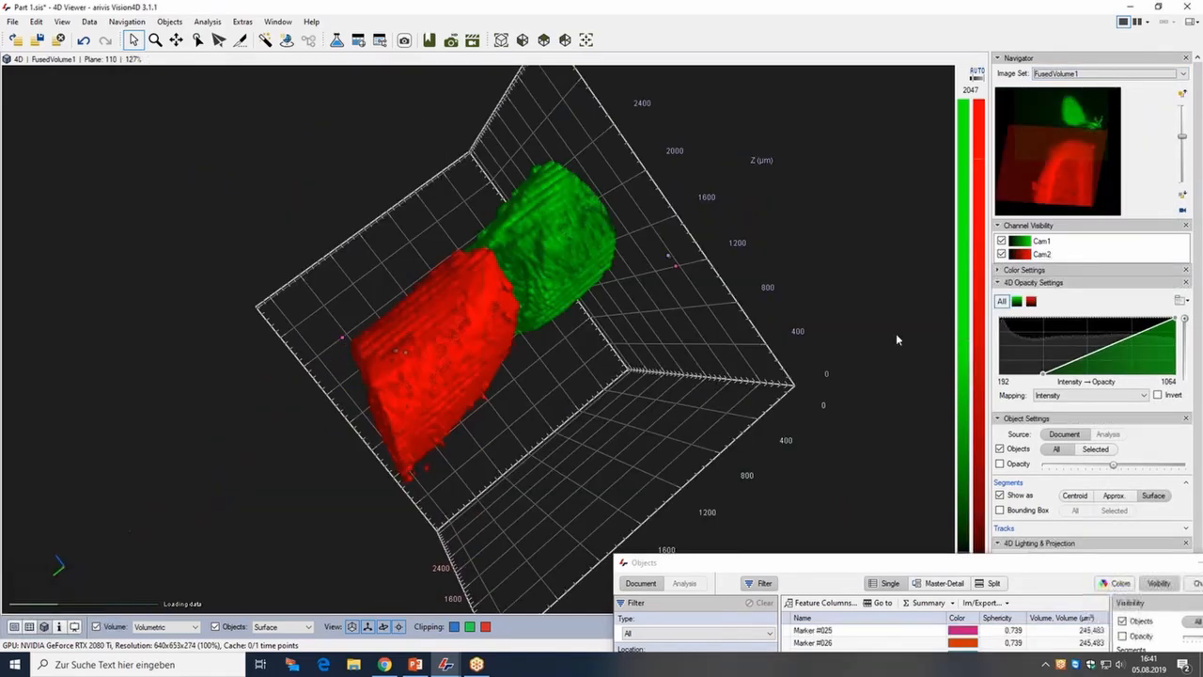
drag(607, 384, 568, 412)
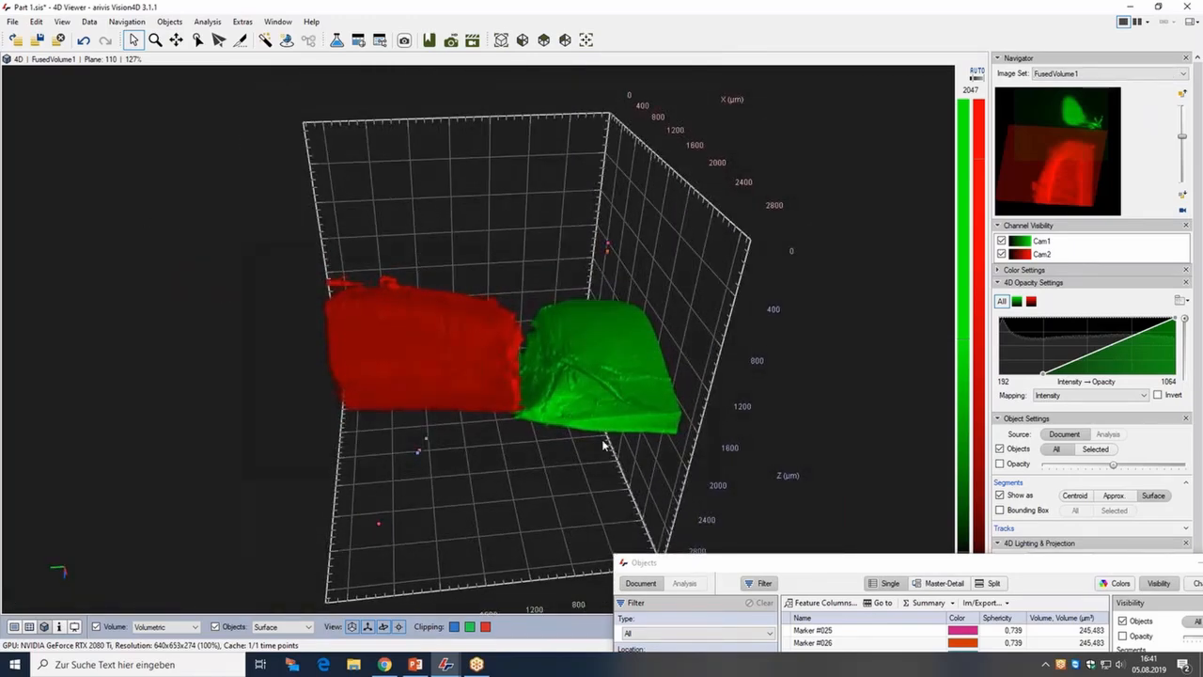
scroll(568, 411, up, 5)
drag(575, 350, 569, 295)
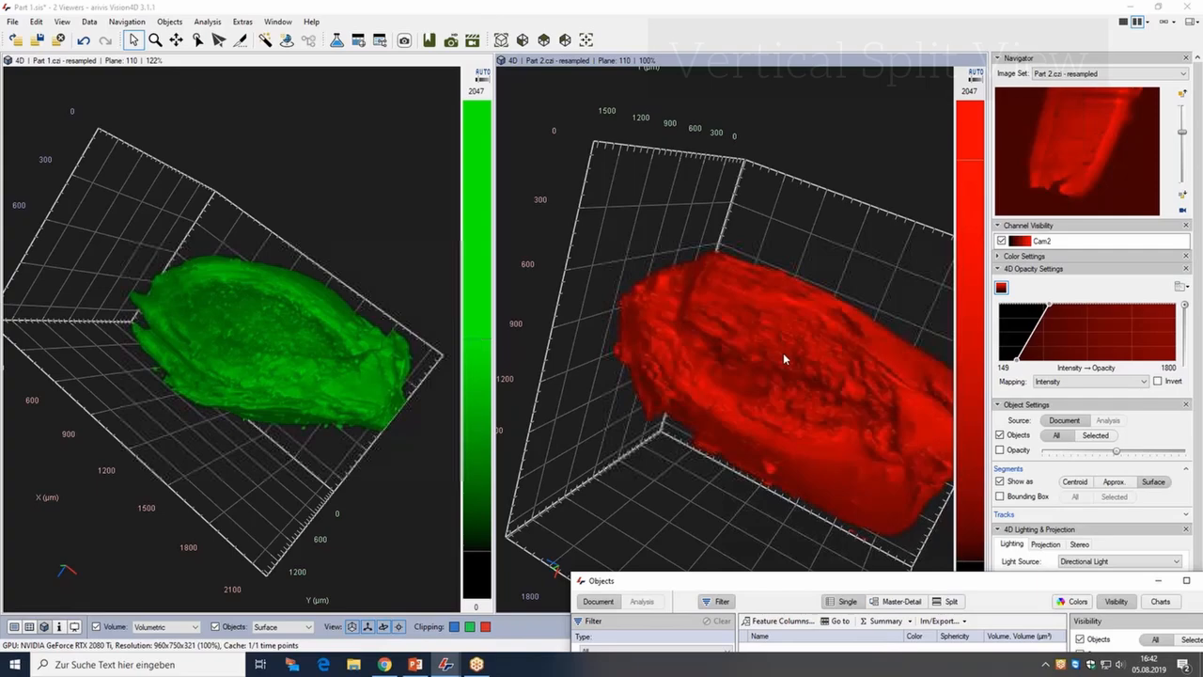
Open Volume Fusion again and choose Landmark Registration on its Transformation tab.
drag(782, 352, 845, 389)
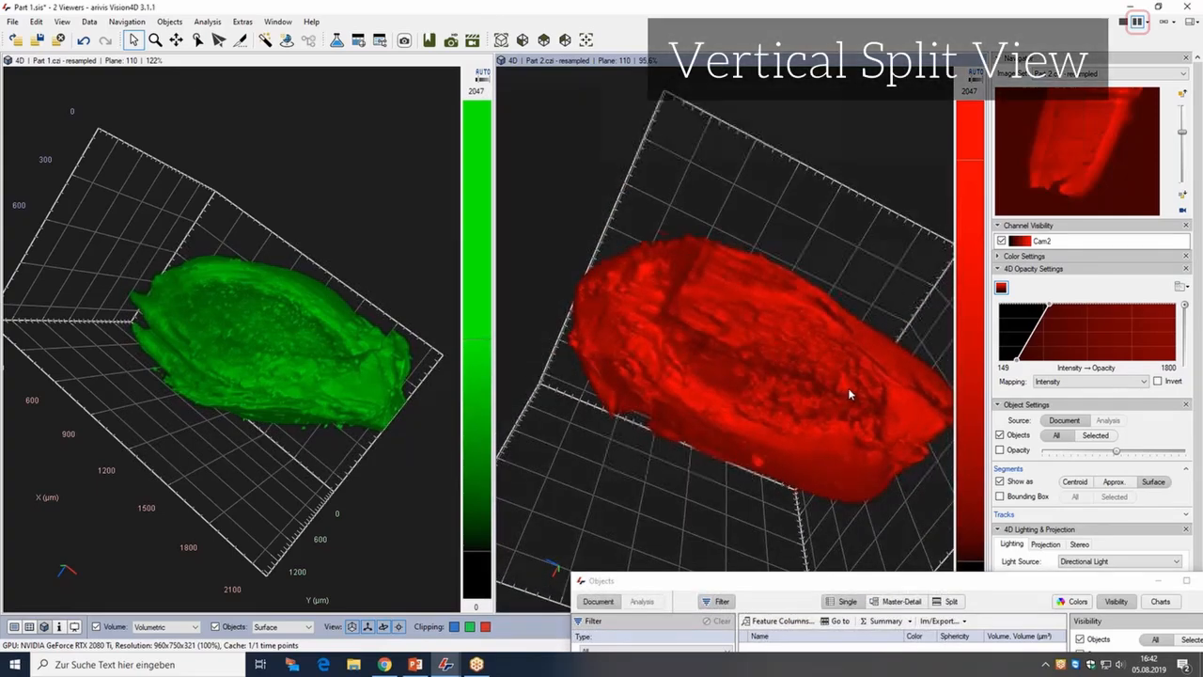
drag(816, 330, 792, 301)
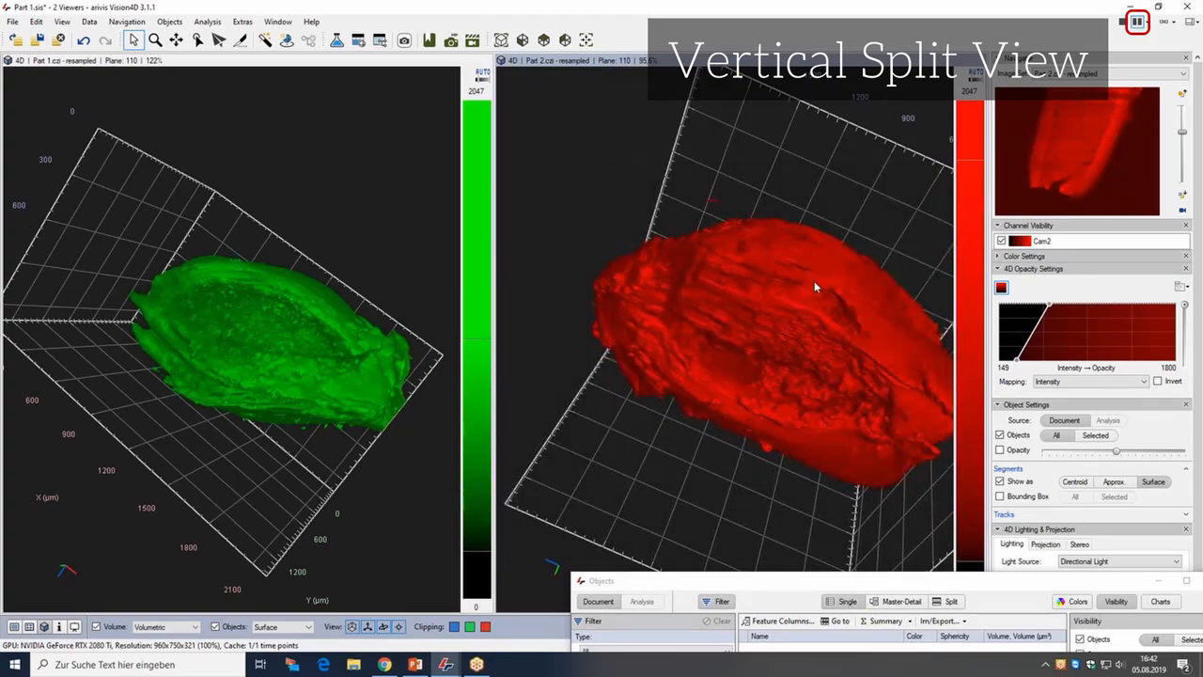
drag(258, 369, 239, 431)
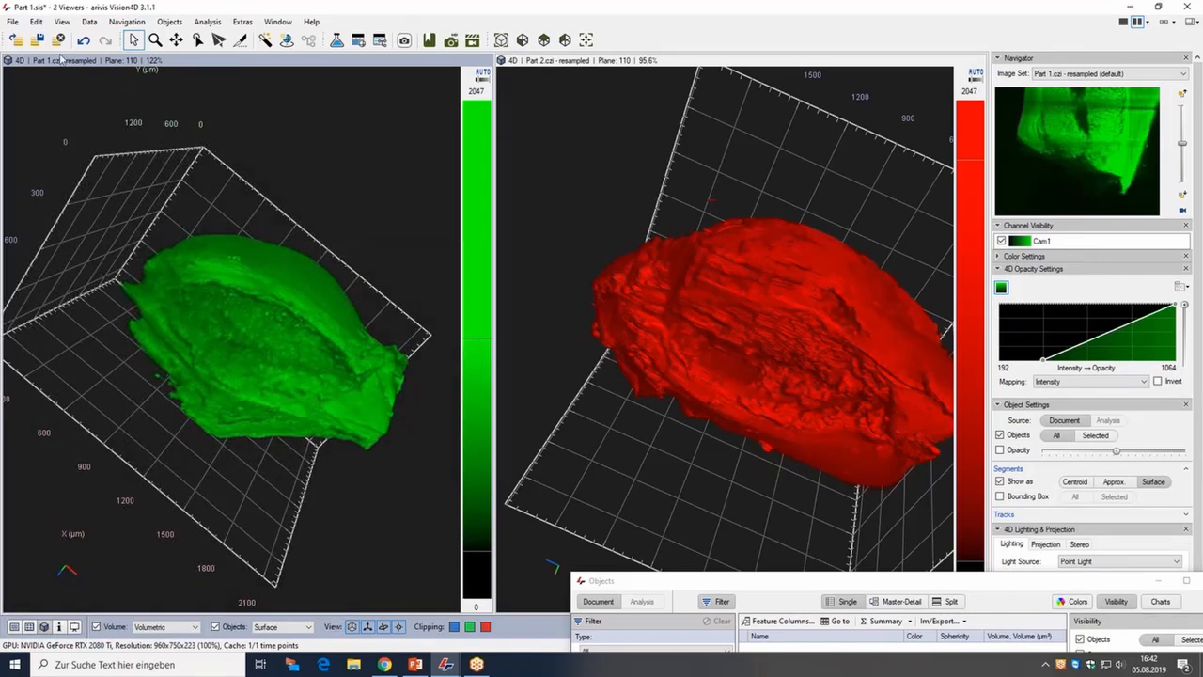
click(89, 22)
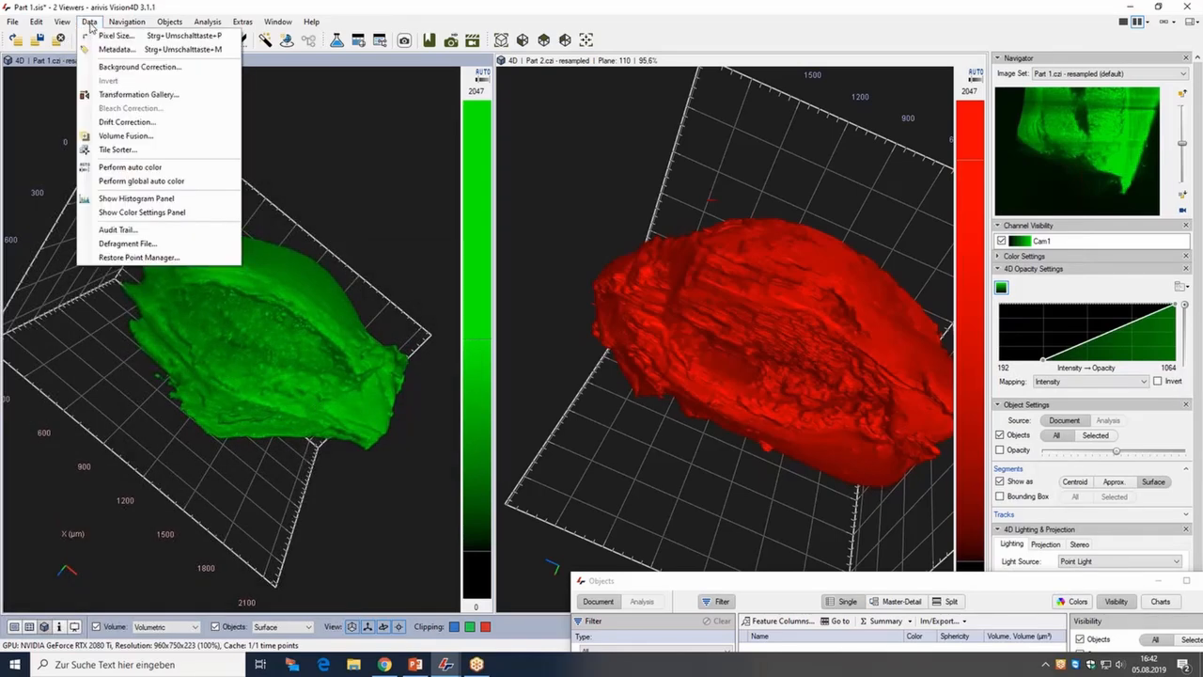
click(116, 137)
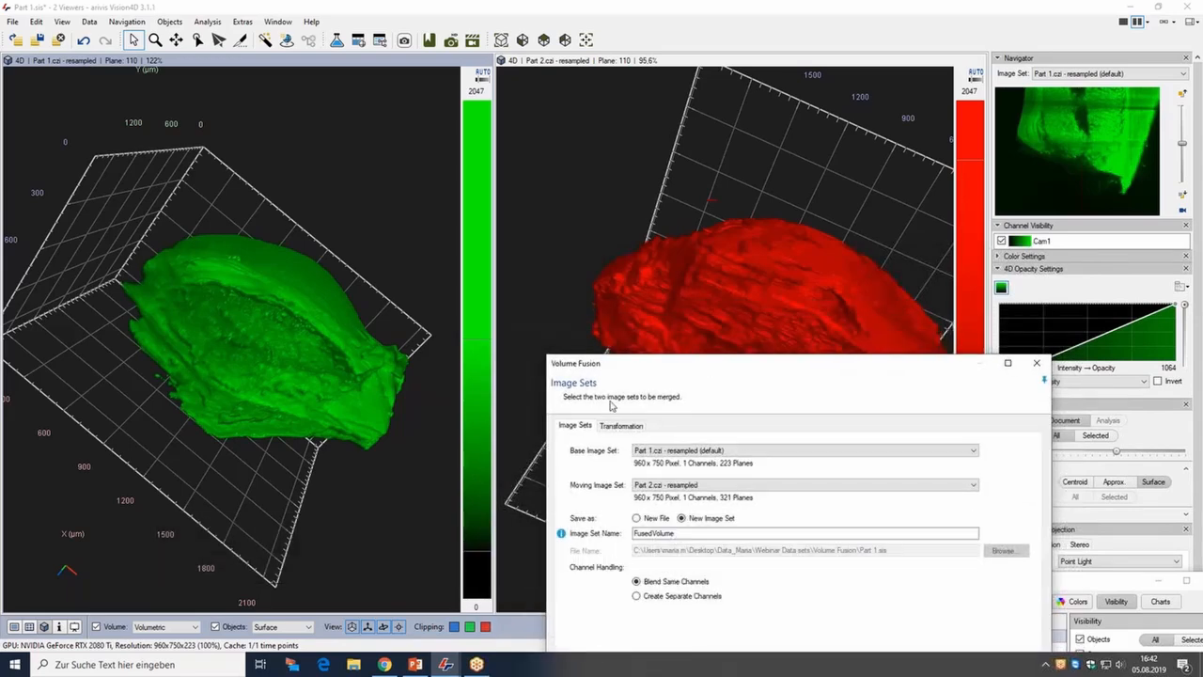
click(620, 425)
drag(665, 363, 649, 310)
click(613, 396)
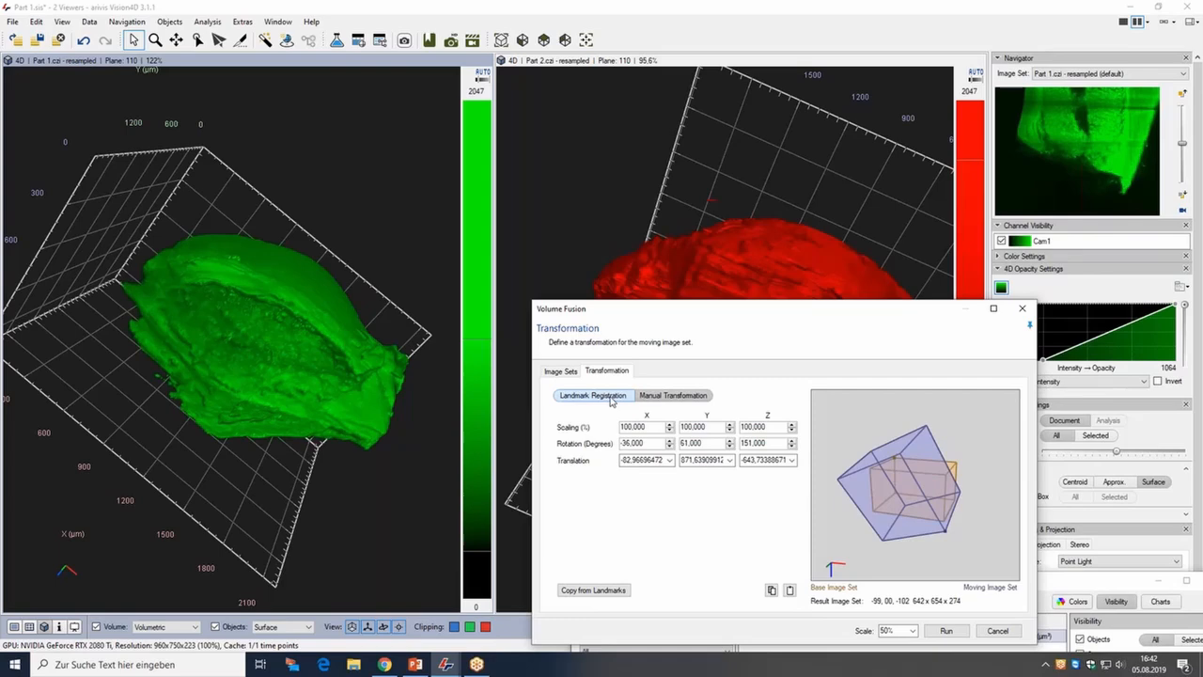
Place four landmark markers on distinct points of the green Part 1 surface with the marker tool.
drag(631, 306, 598, 202)
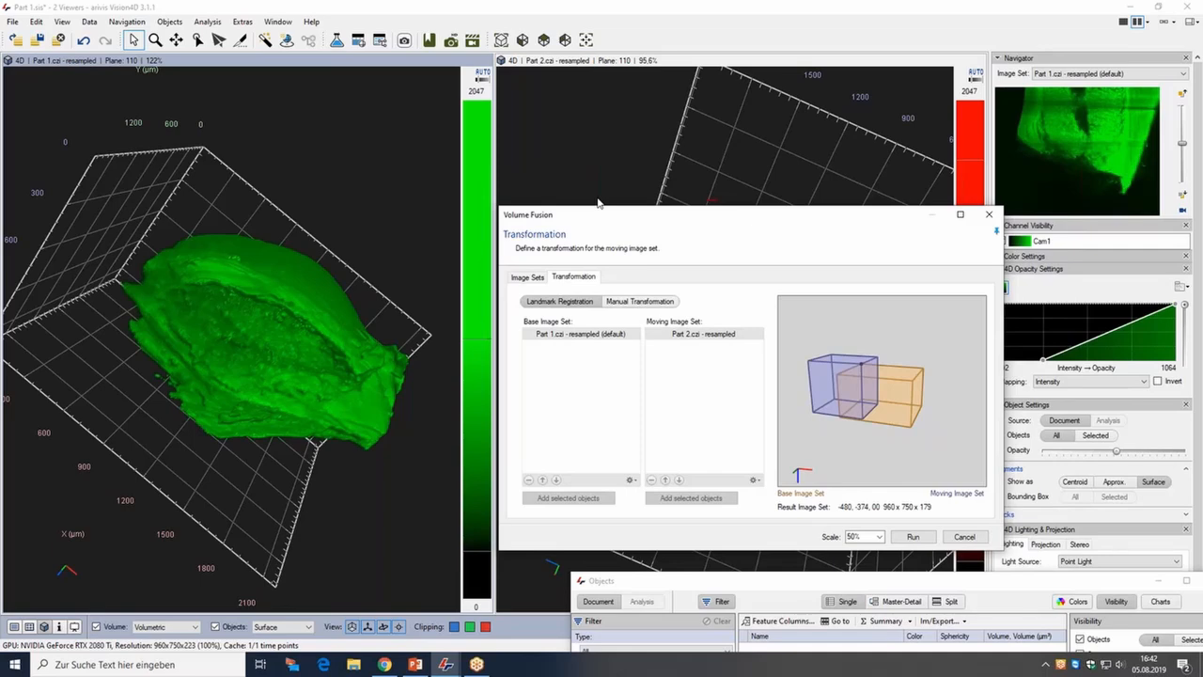
click(287, 40)
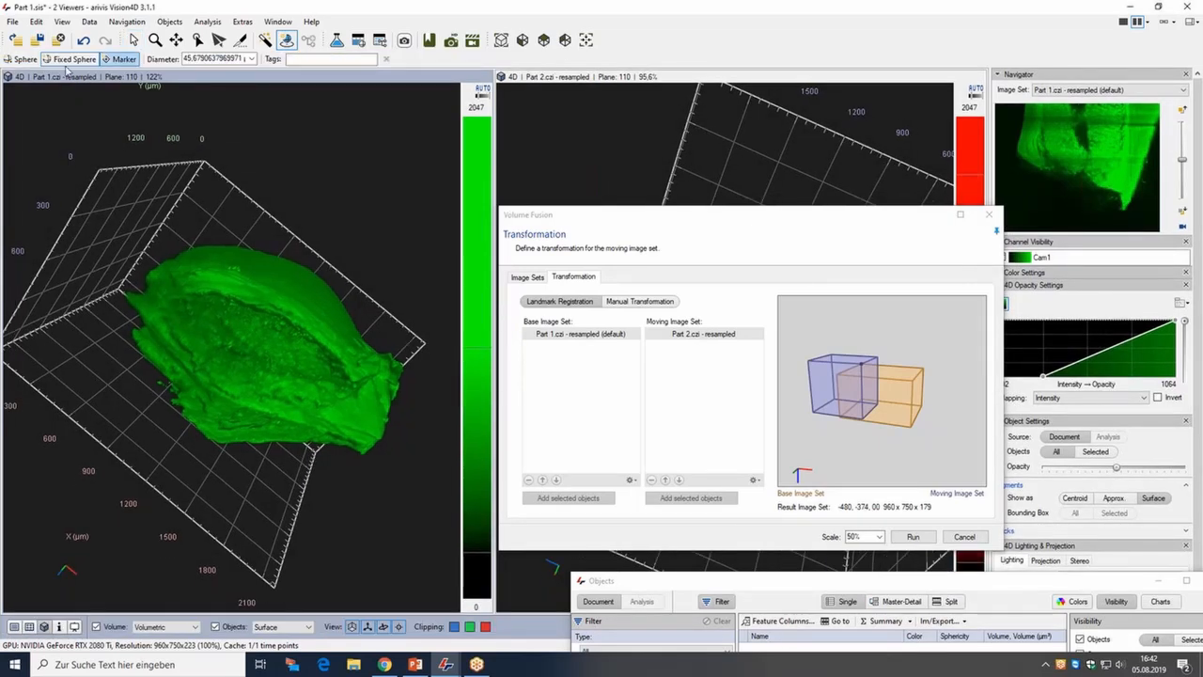
drag(664, 221, 412, 483)
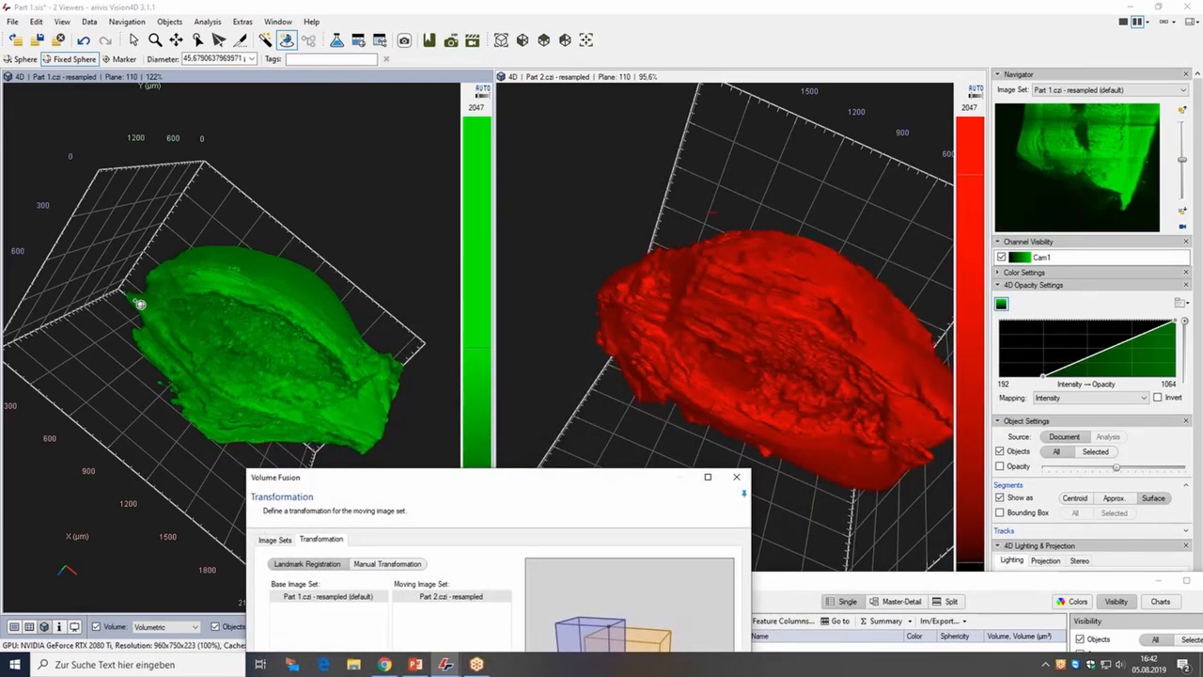
click(137, 301)
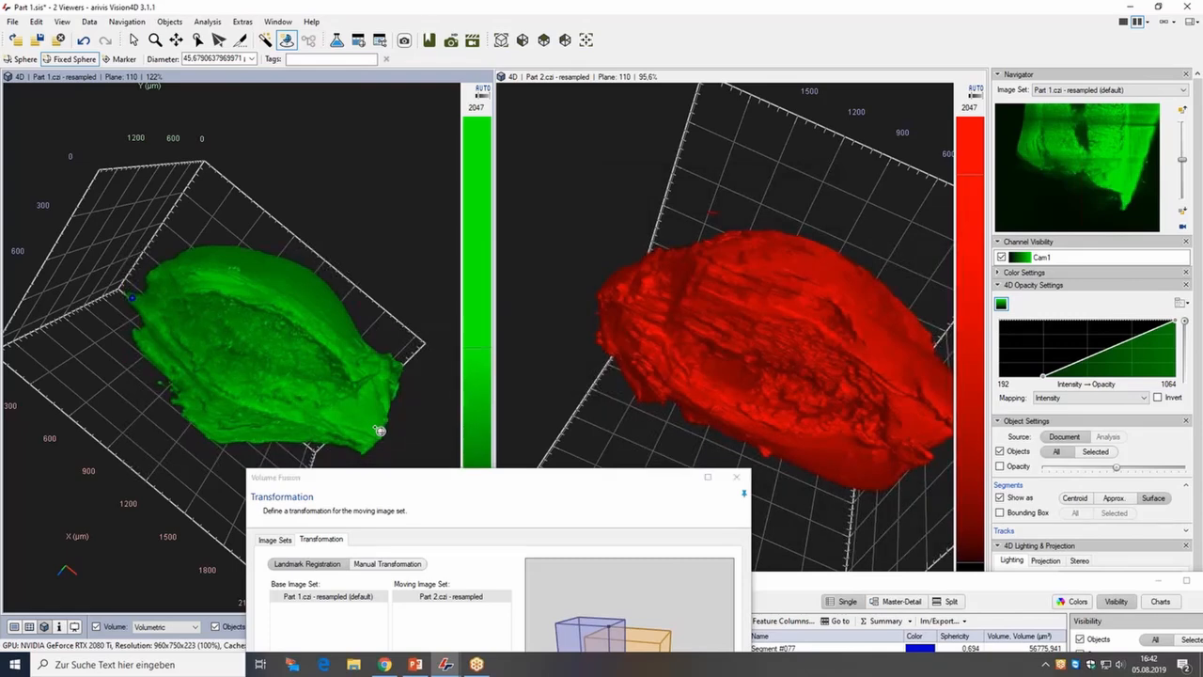
click(219, 440)
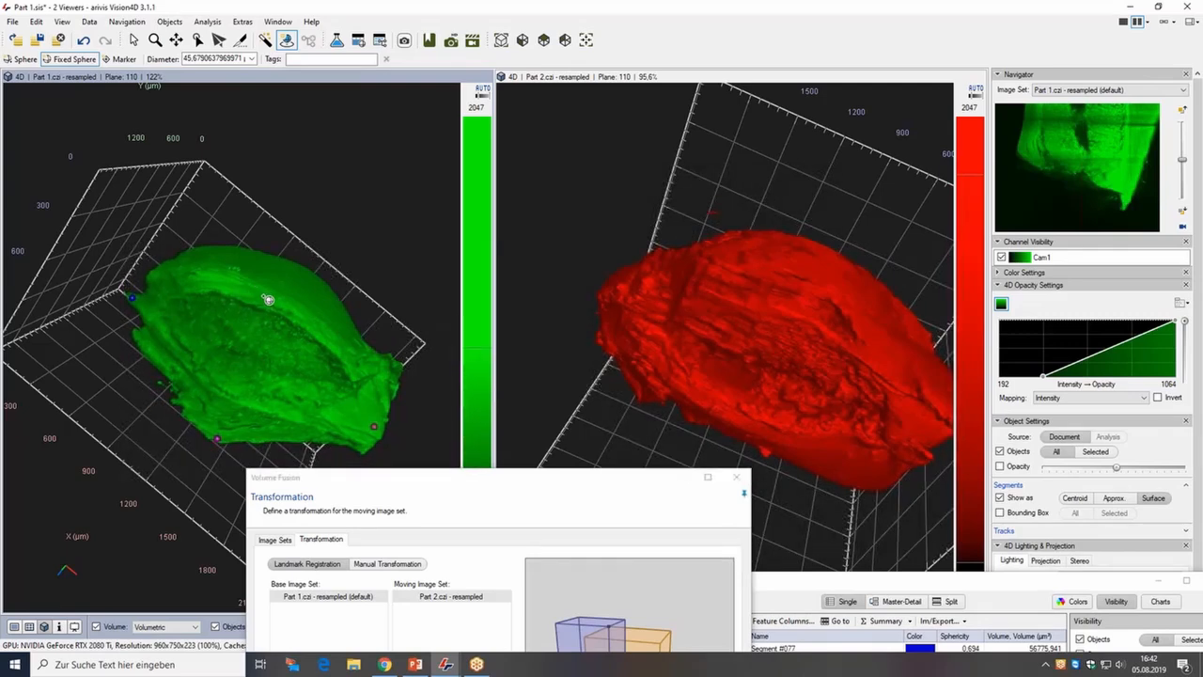
drag(493, 483, 742, 275)
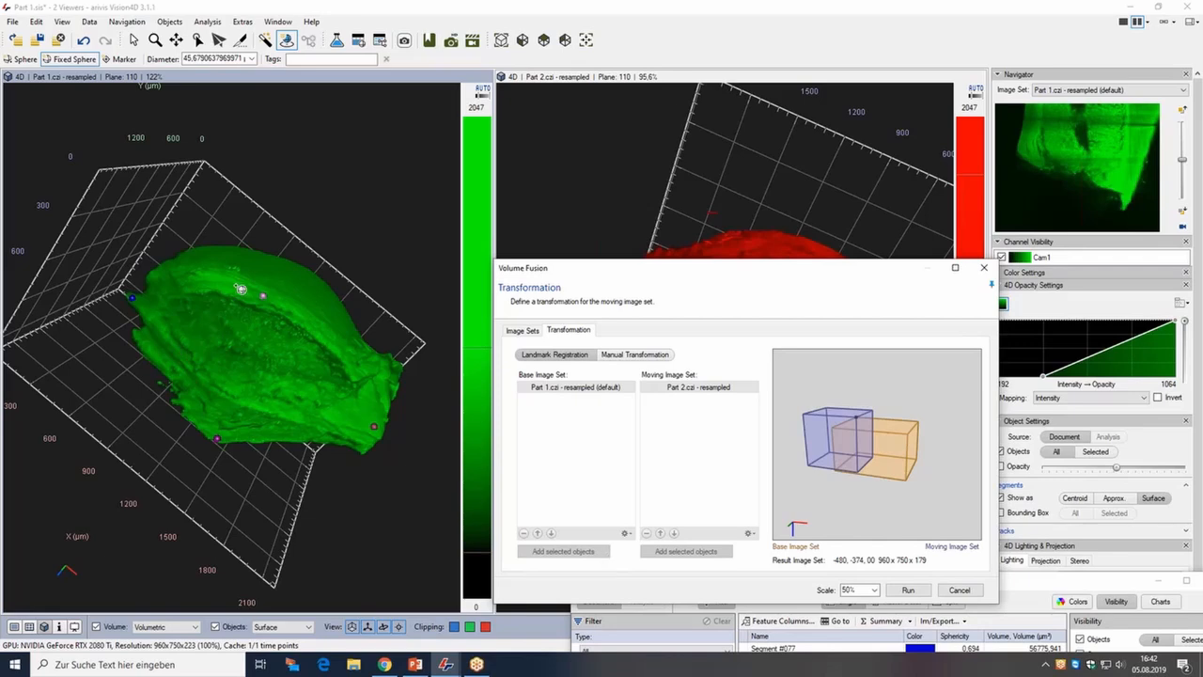
Select the four new marker segments and add them as landmarks for the Part 1 base image set.
drag(1044, 579, 968, 483)
click(852, 553)
shift+click(848, 592)
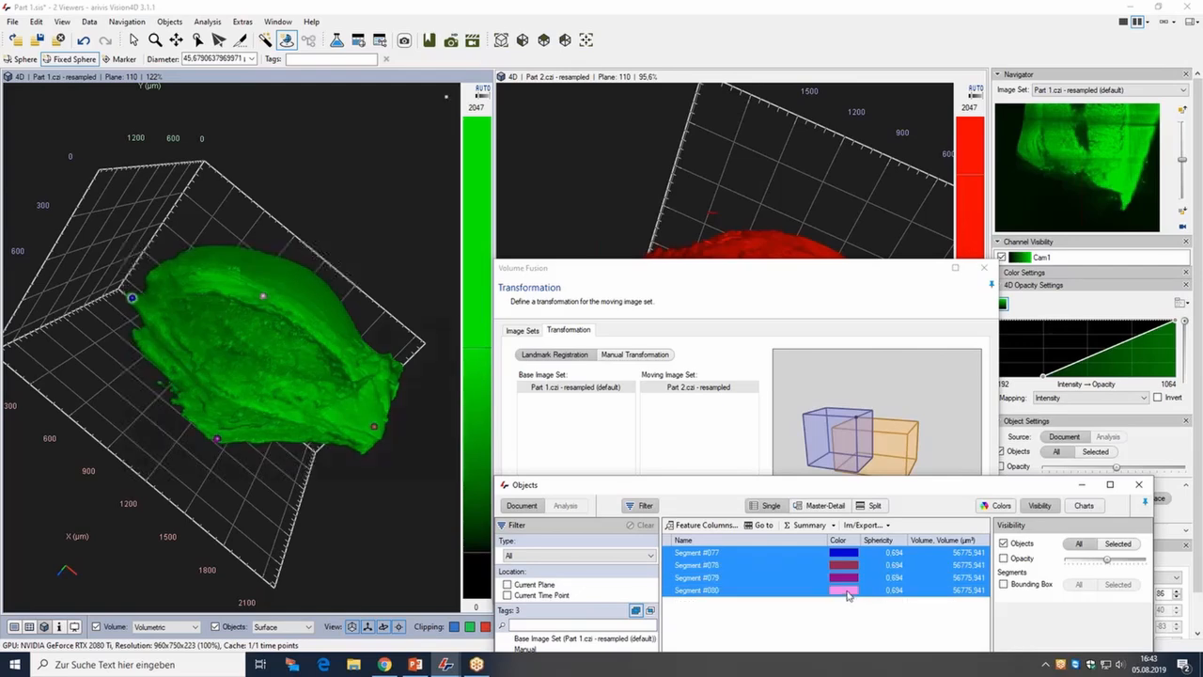
drag(585, 492, 581, 569)
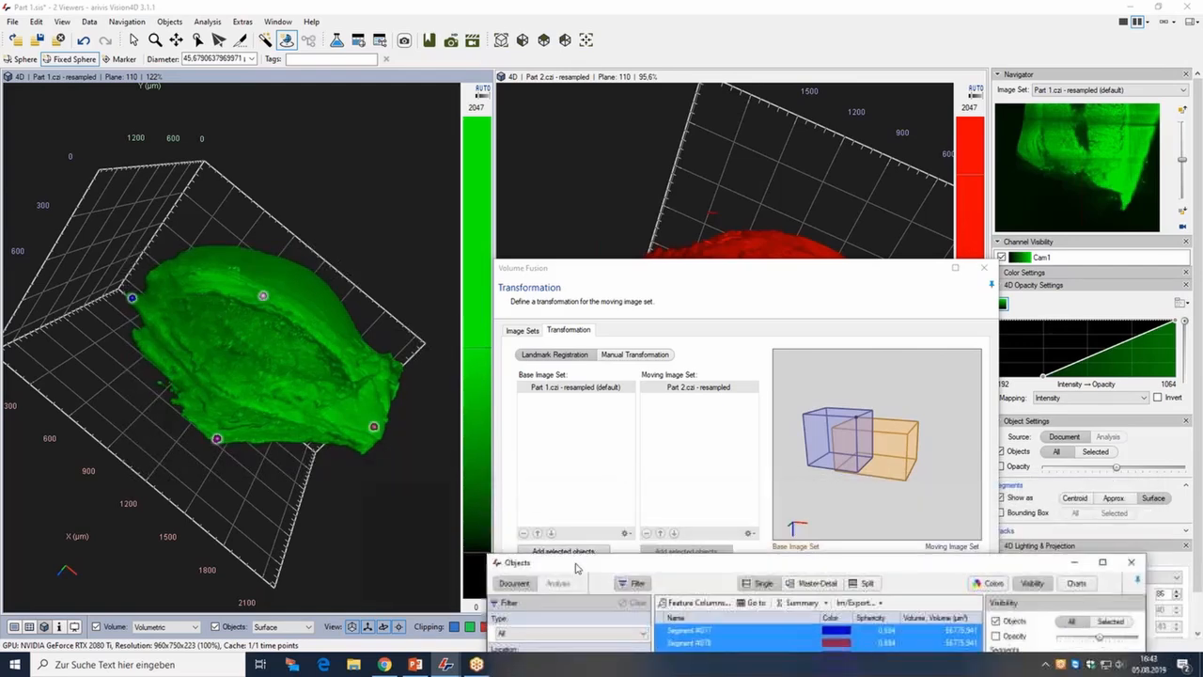
click(560, 550)
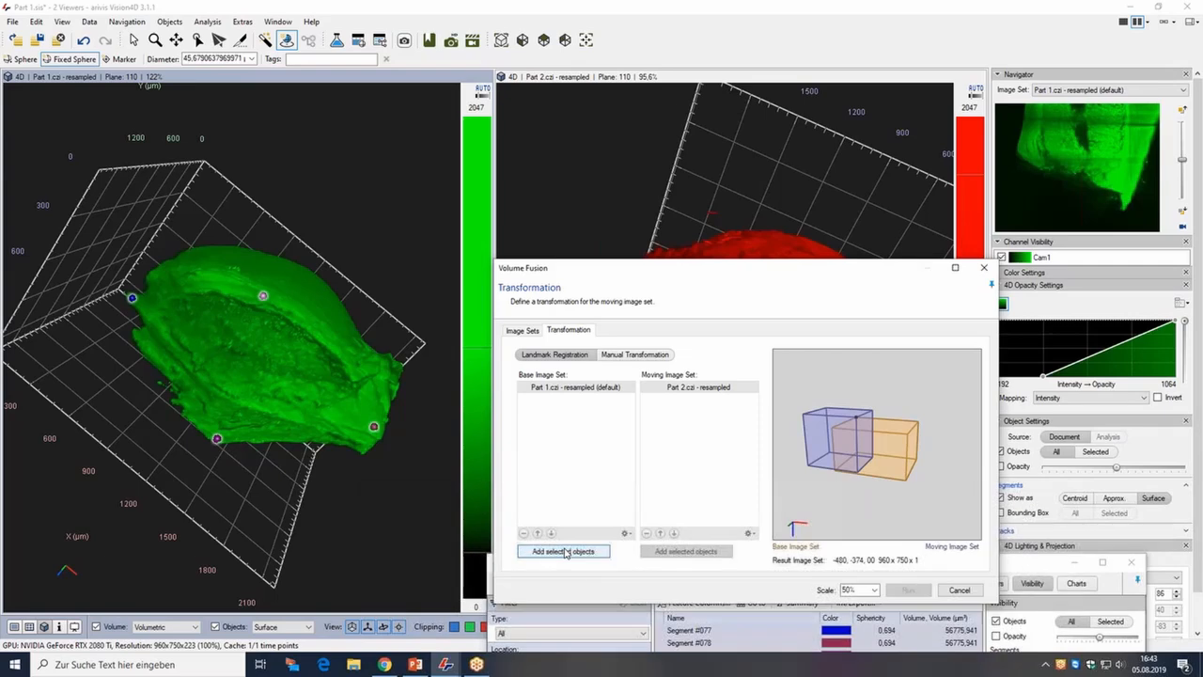
click(545, 429)
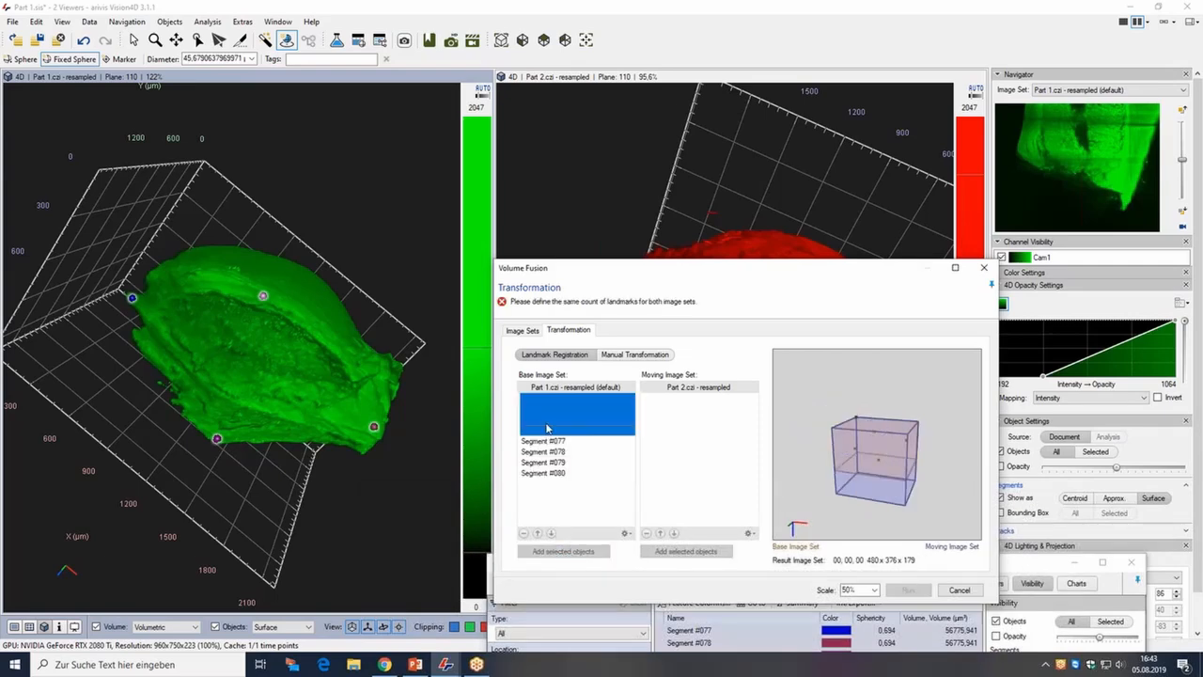
Remove the empty entry from the Part 1 base image set's landmark list.
click(540, 402)
shift+click(550, 431)
key(Delete)
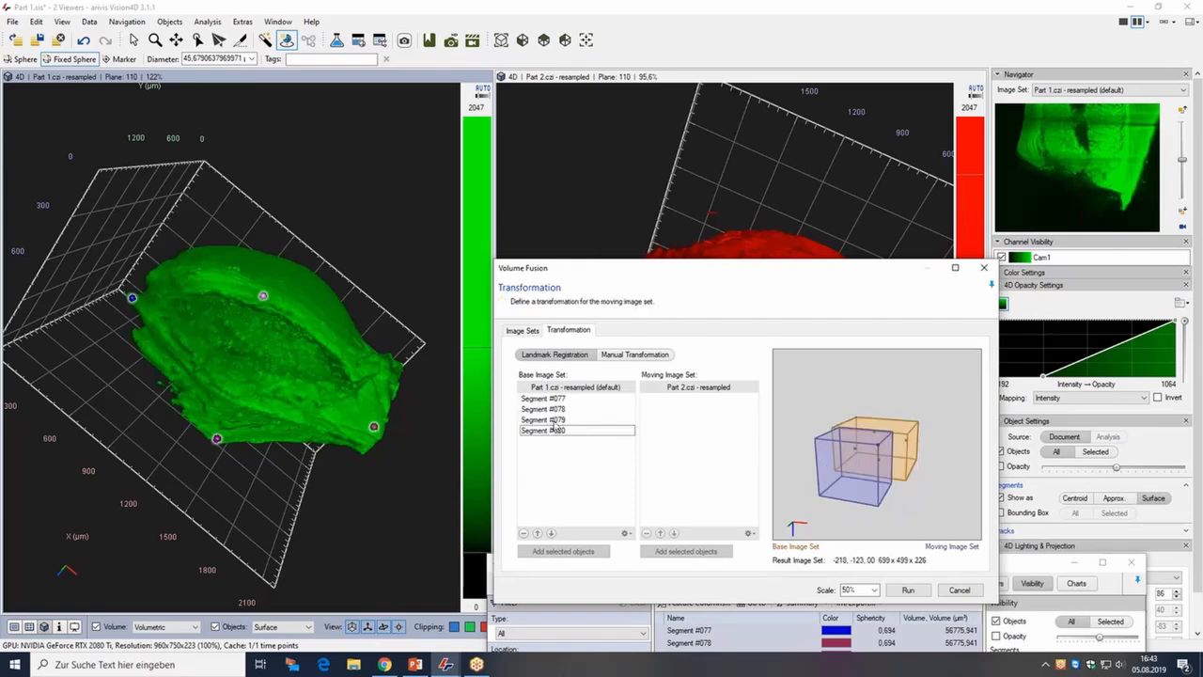
Place four landmark markers on the red Part 2 surface at points matching the Part 1 landmarks.
click(645, 81)
drag(670, 272, 159, 309)
drag(291, 304, 293, 484)
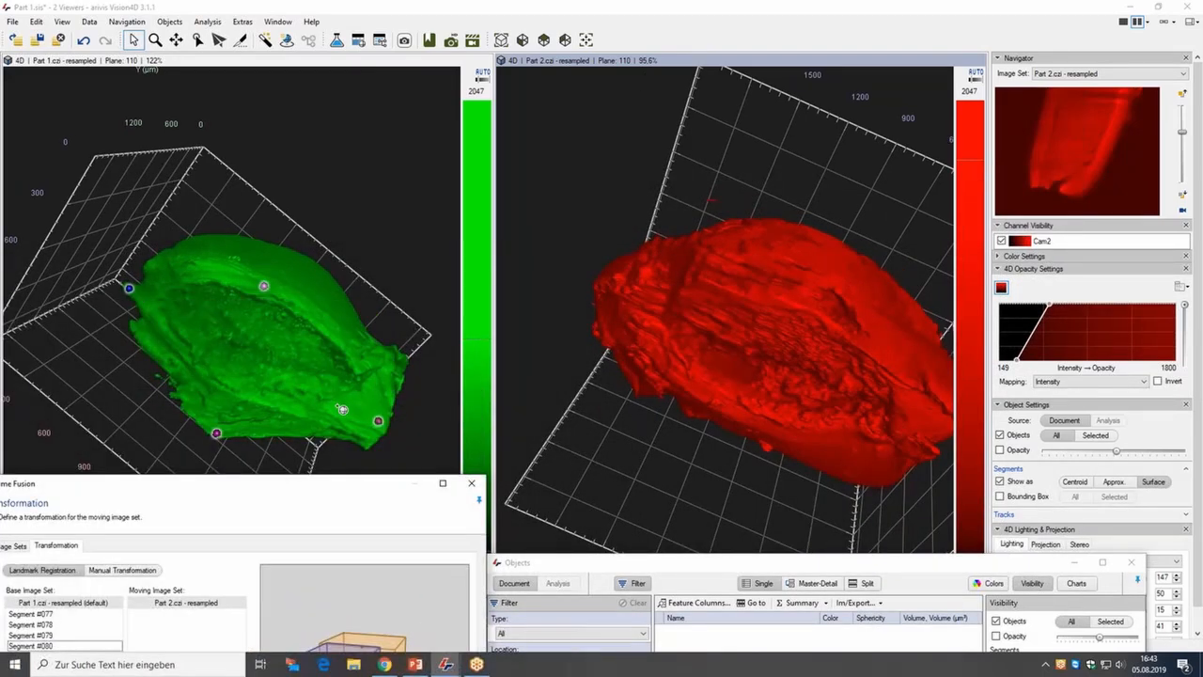
click(287, 40)
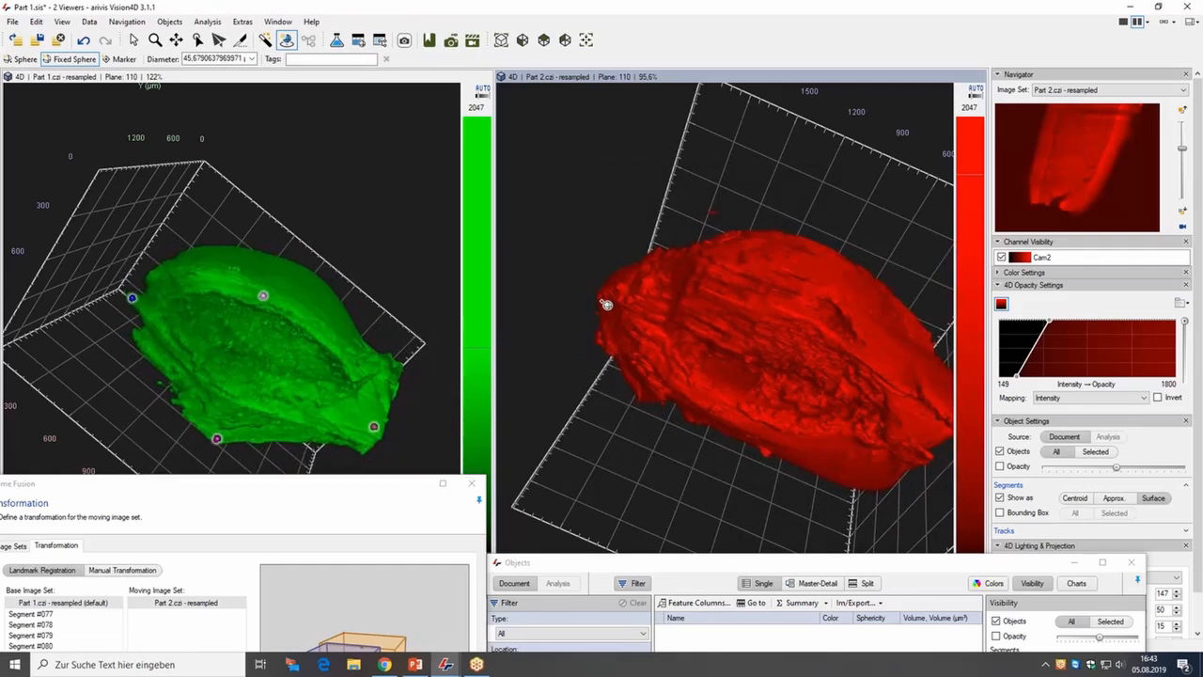
click(605, 304)
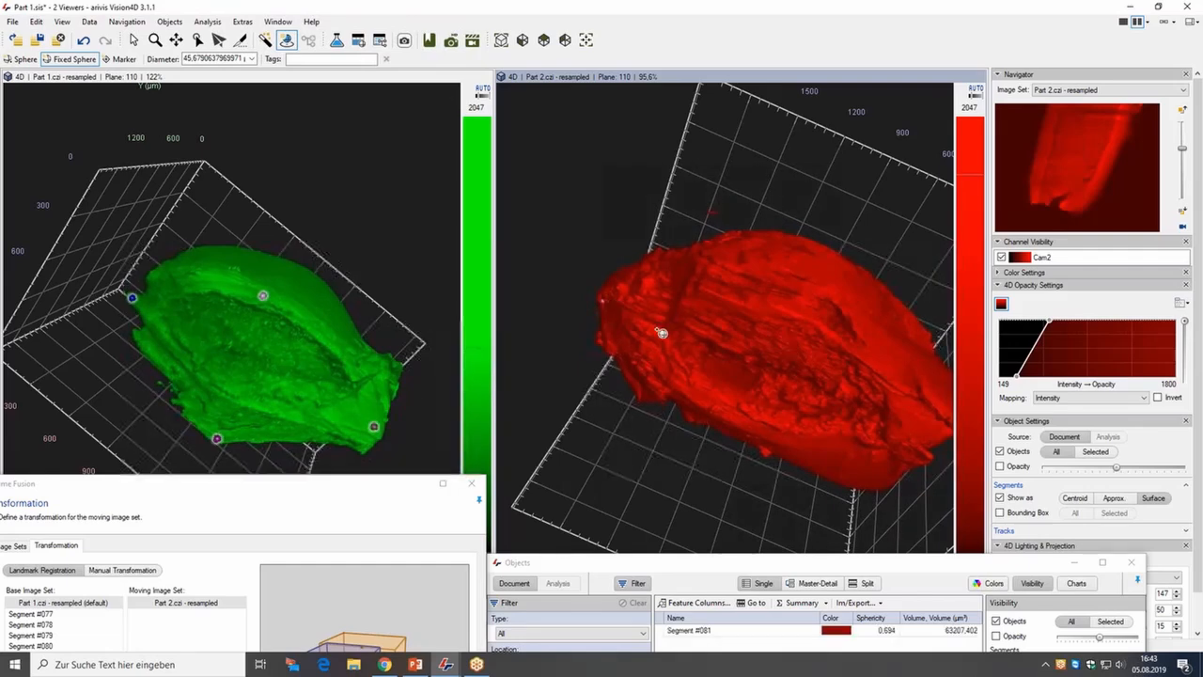
click(948, 441)
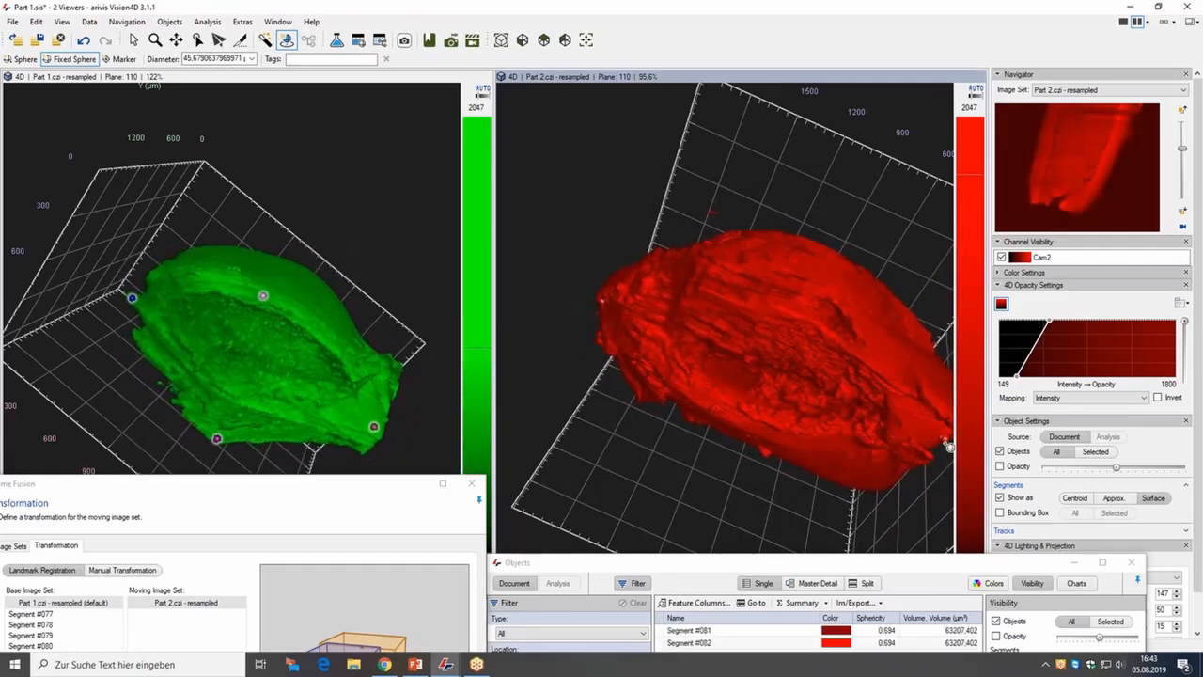
click(810, 284)
click(749, 424)
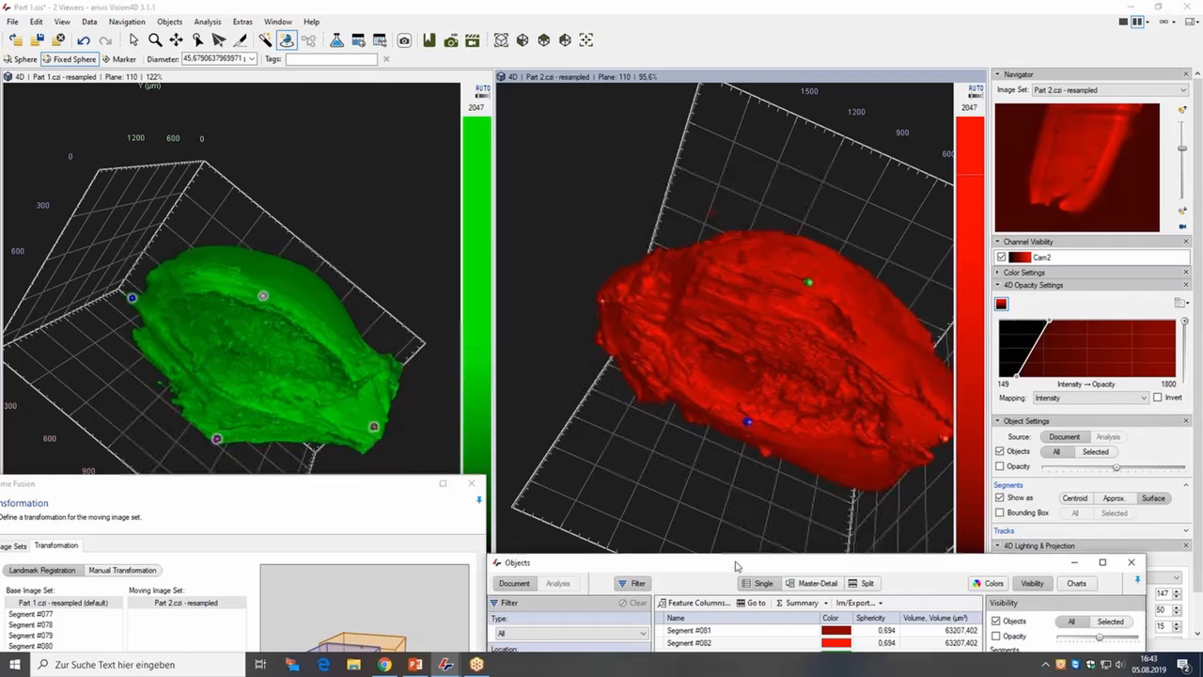
Select the four new marker segments and add them as landmarks for the Part 2 moving image set.
drag(735, 568, 753, 484)
click(743, 547)
shift+click(743, 585)
drag(331, 485, 341, 326)
click(238, 600)
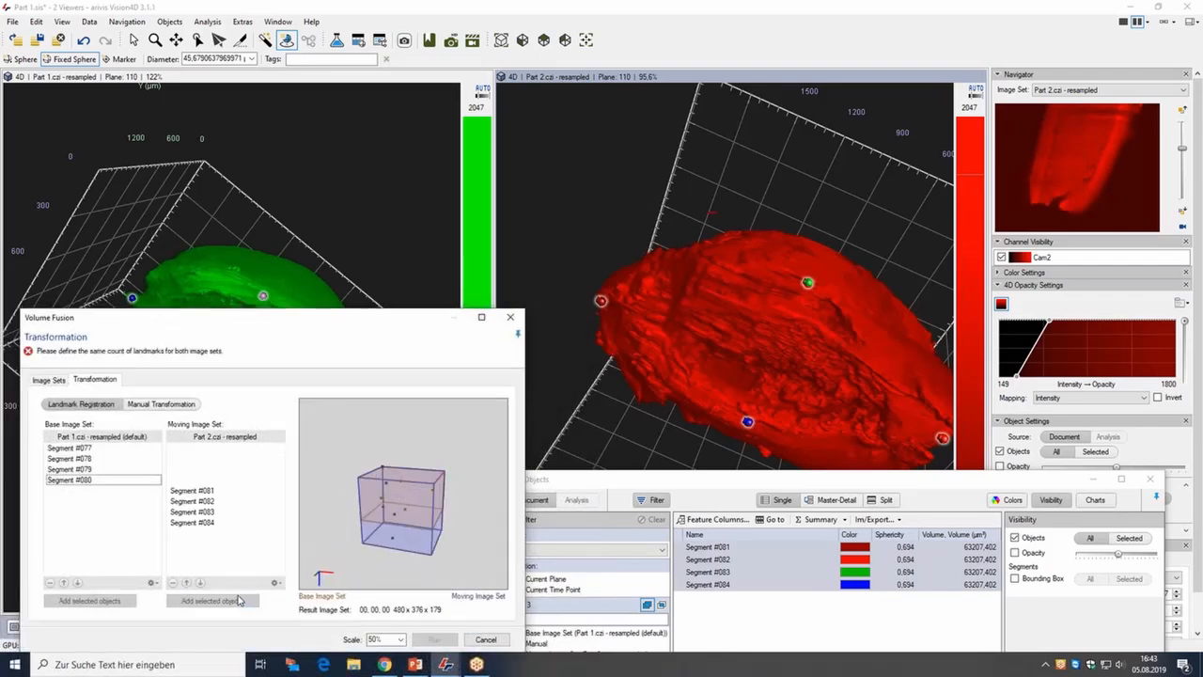
Run the volume fusion using the landmark registration.
drag(190, 457, 199, 483)
drag(276, 326, 568, 182)
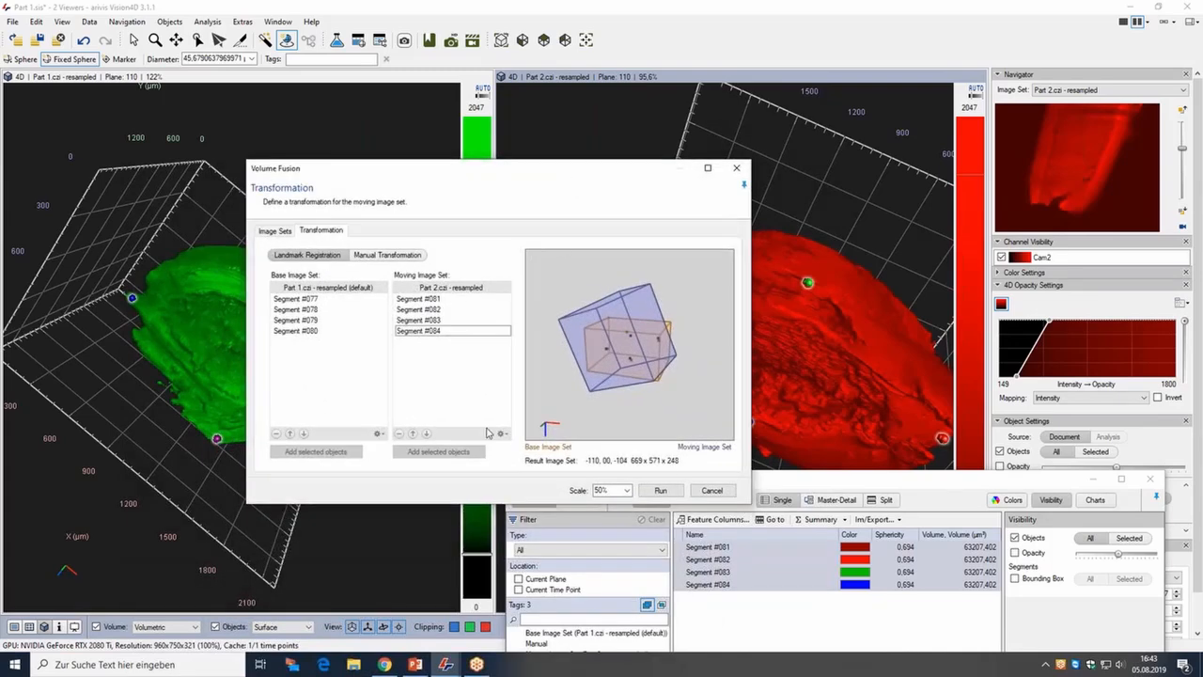
click(660, 491)
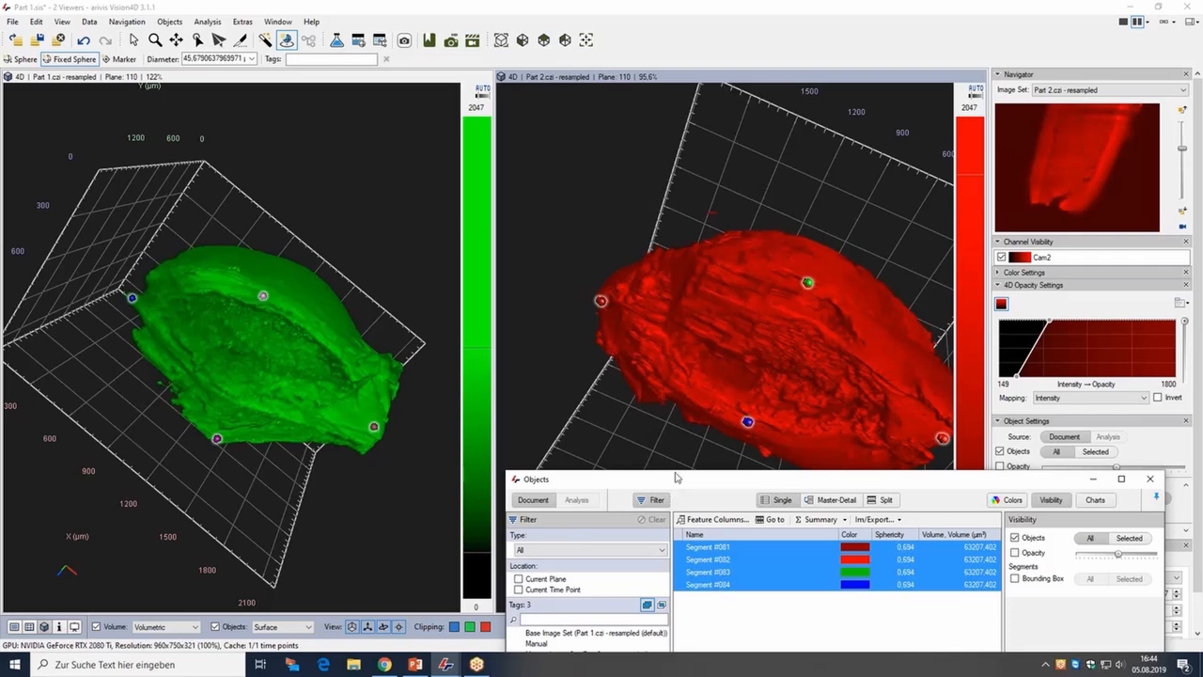
Switch the right viewer to the FusedVolume2 image set and rotate it to inspect the fused volume.
click(1096, 482)
click(1071, 91)
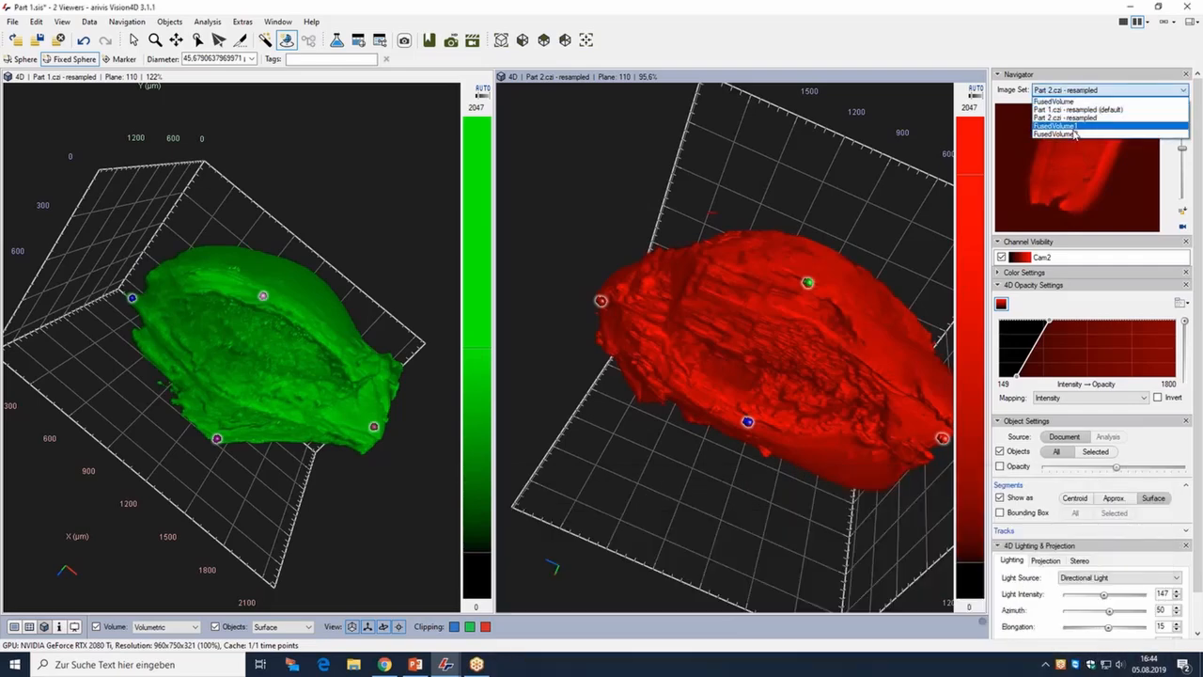
click(1066, 139)
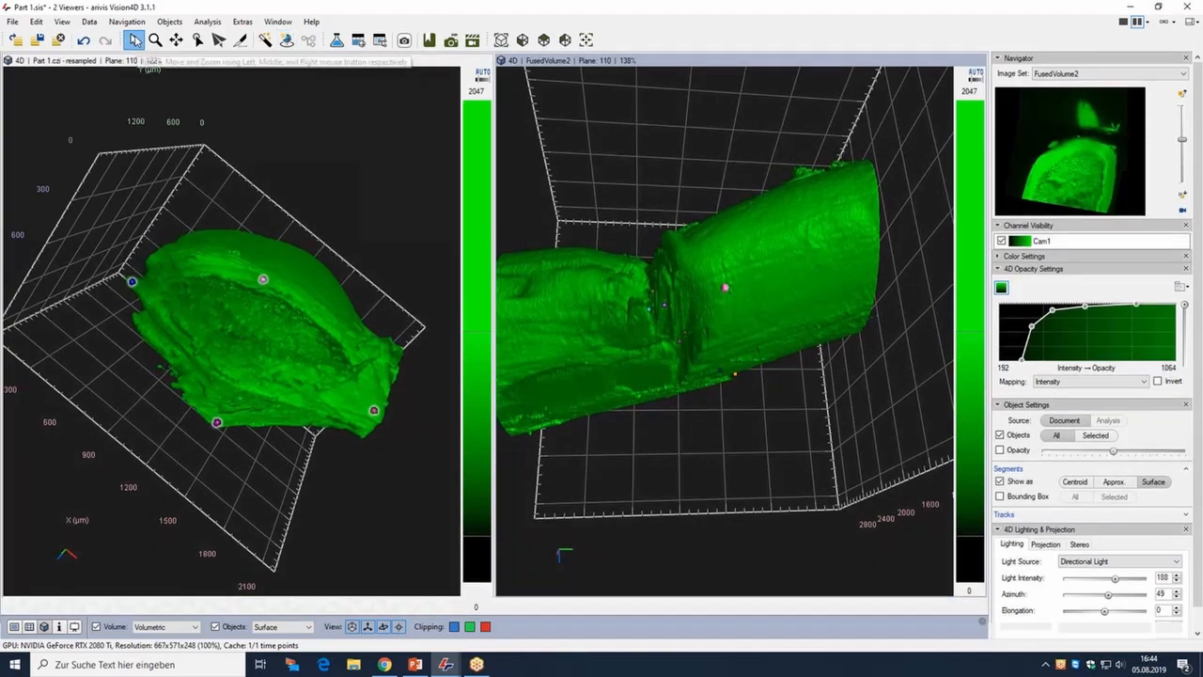
click(134, 39)
drag(722, 272, 790, 305)
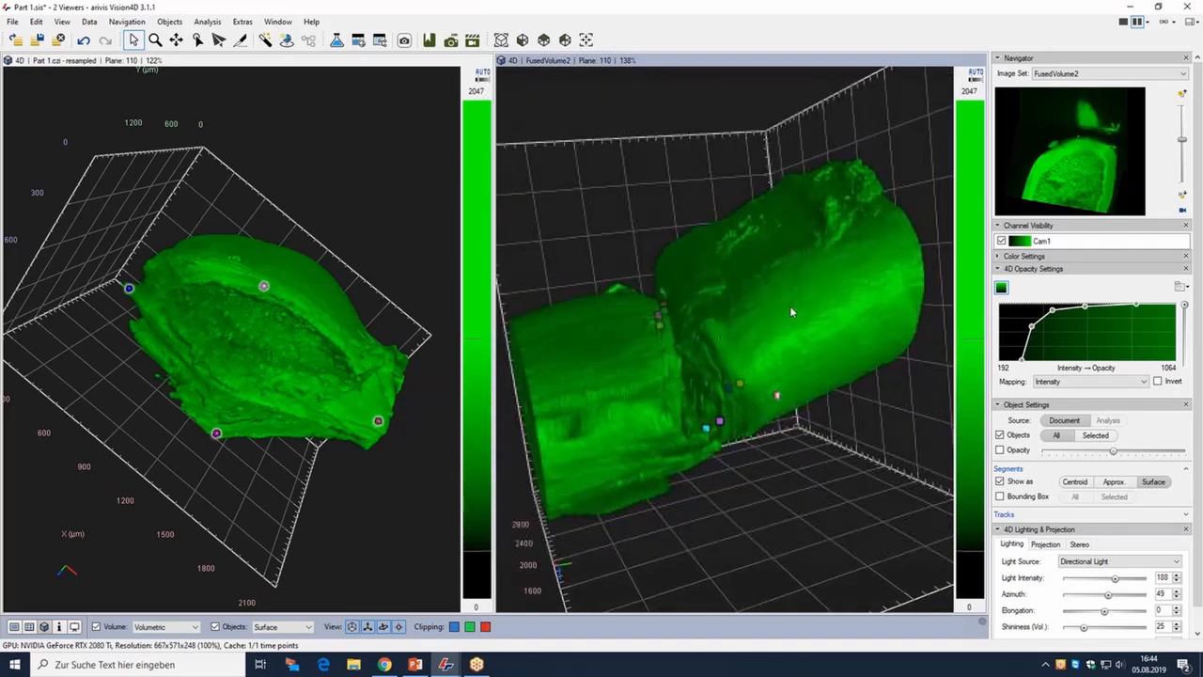
Reopen Volume Fusion and copy the landmark transformation into the Manual Transformation settings.
click(88, 21)
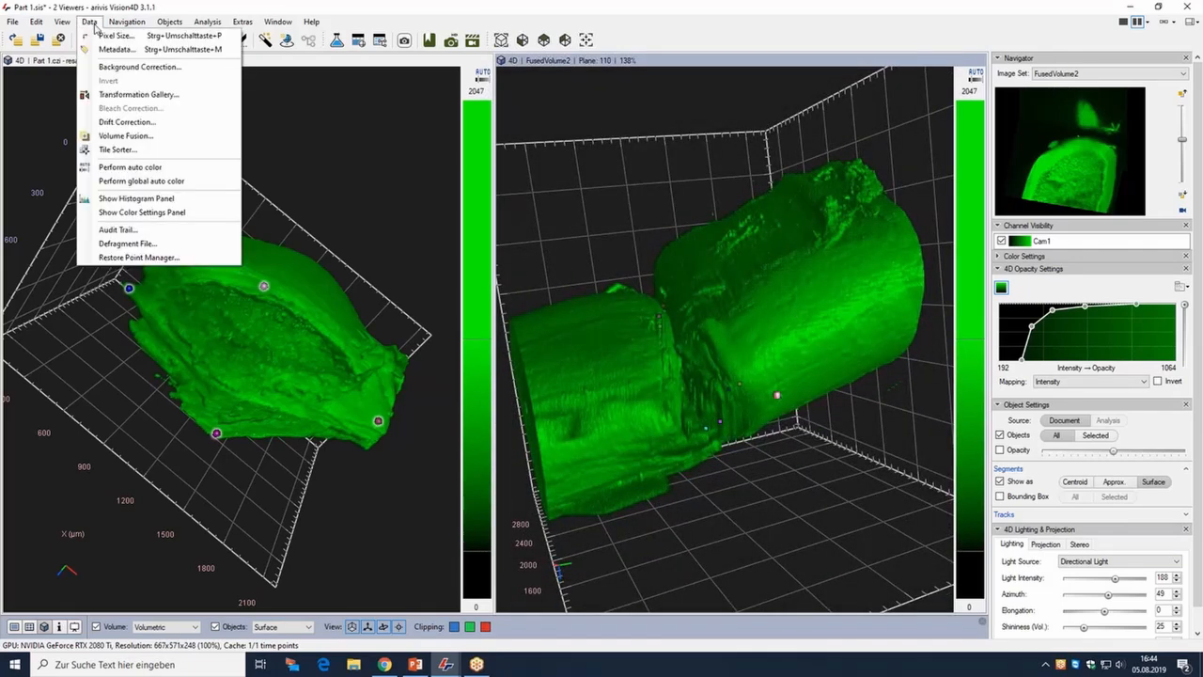
click(116, 139)
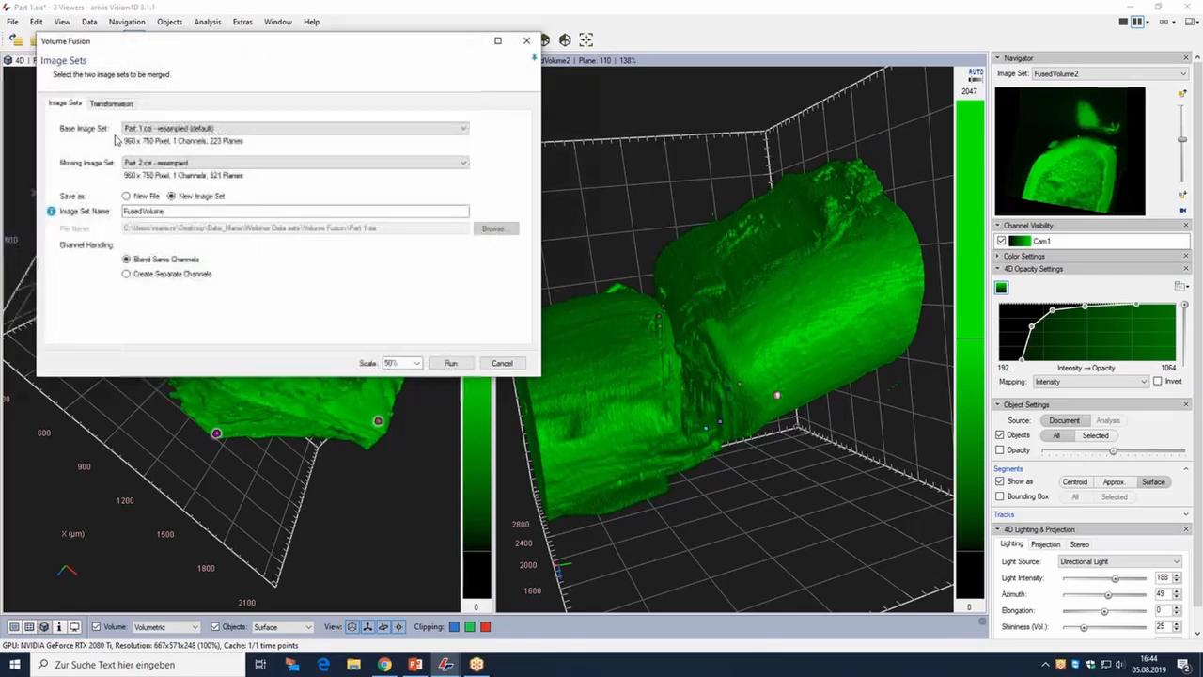
click(111, 102)
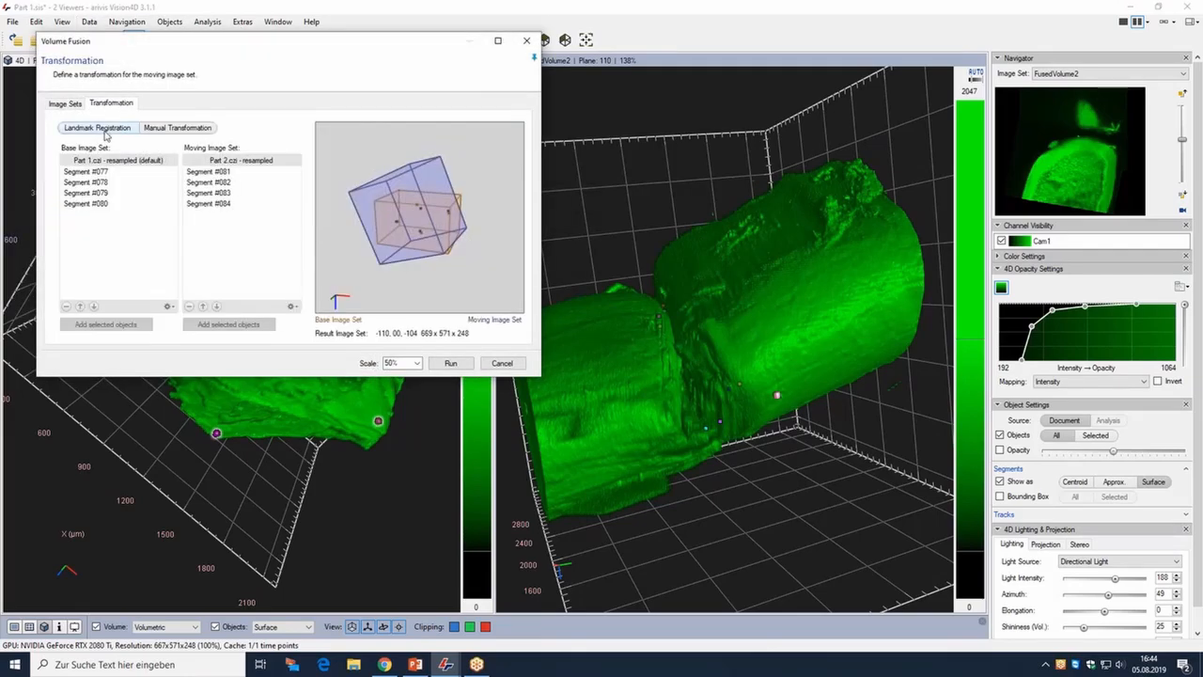
click(155, 128)
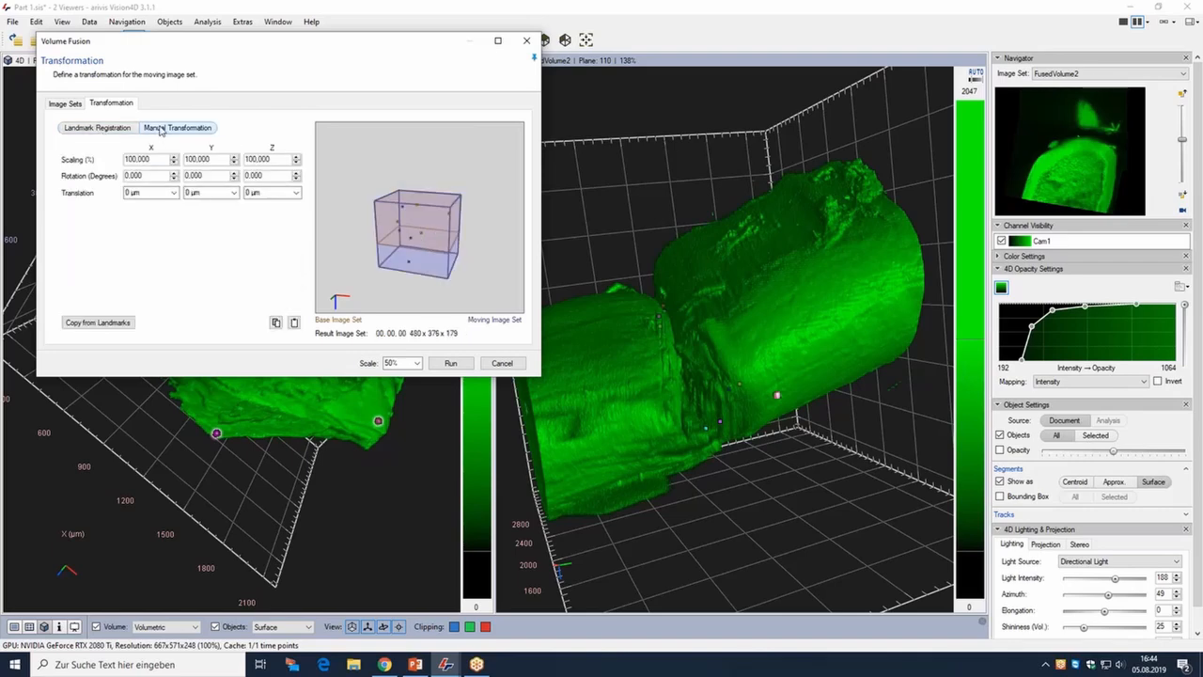
click(100, 323)
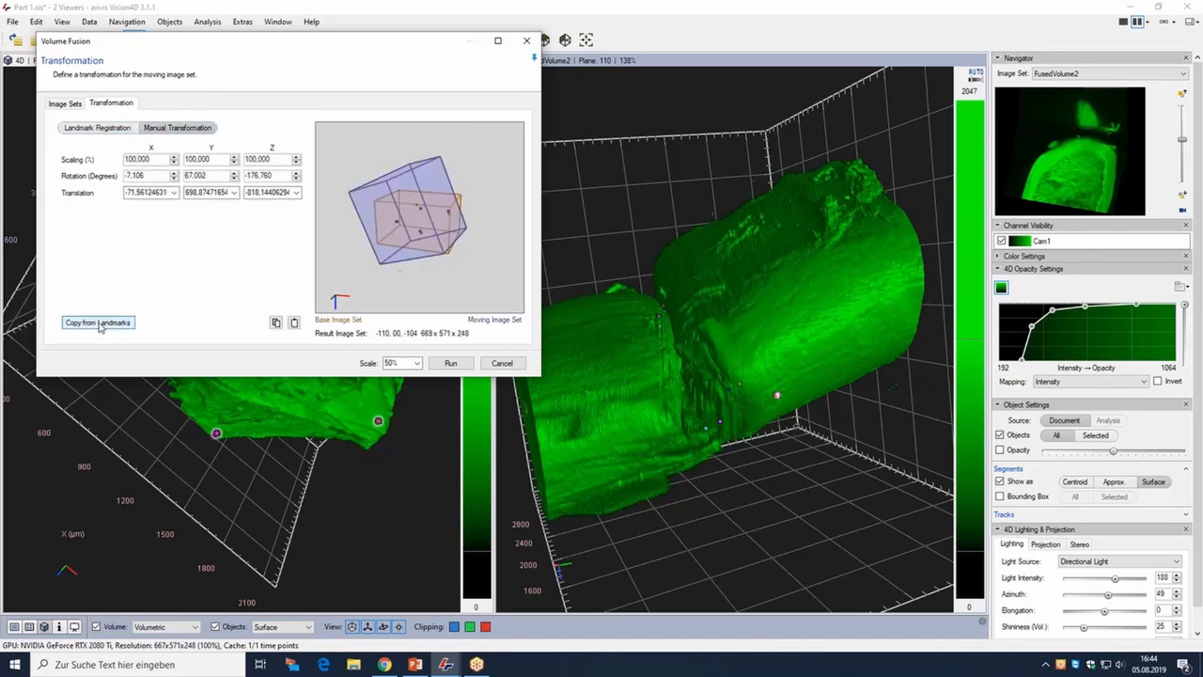
drag(324, 43, 697, 294)
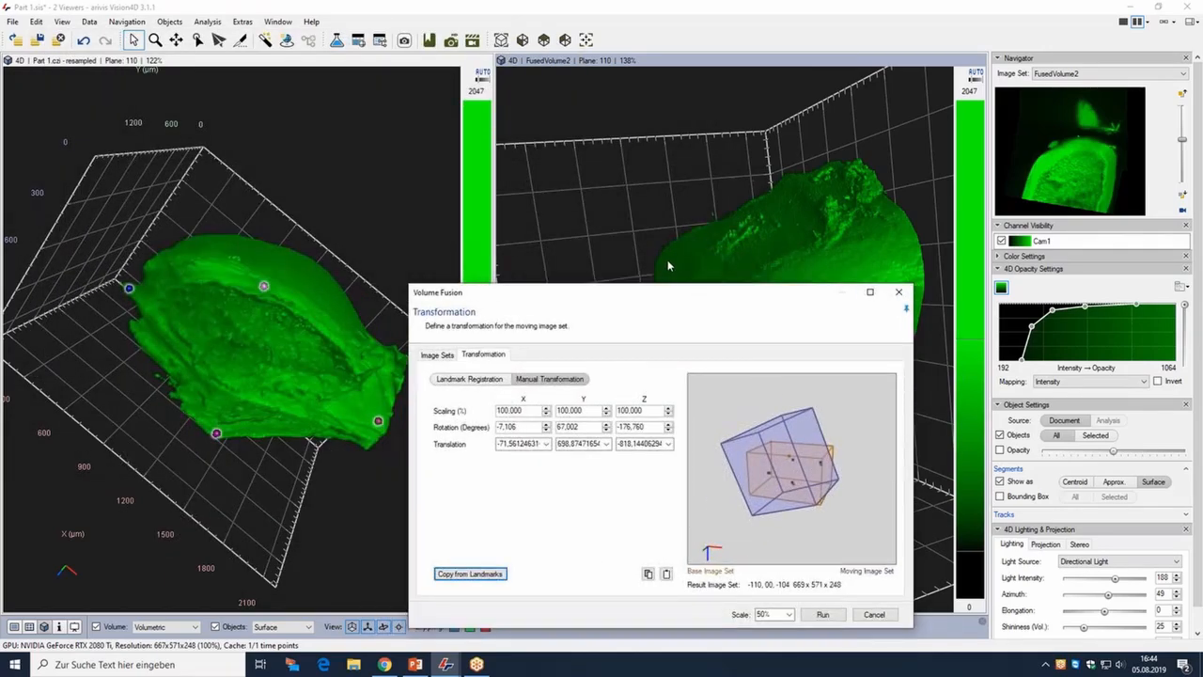